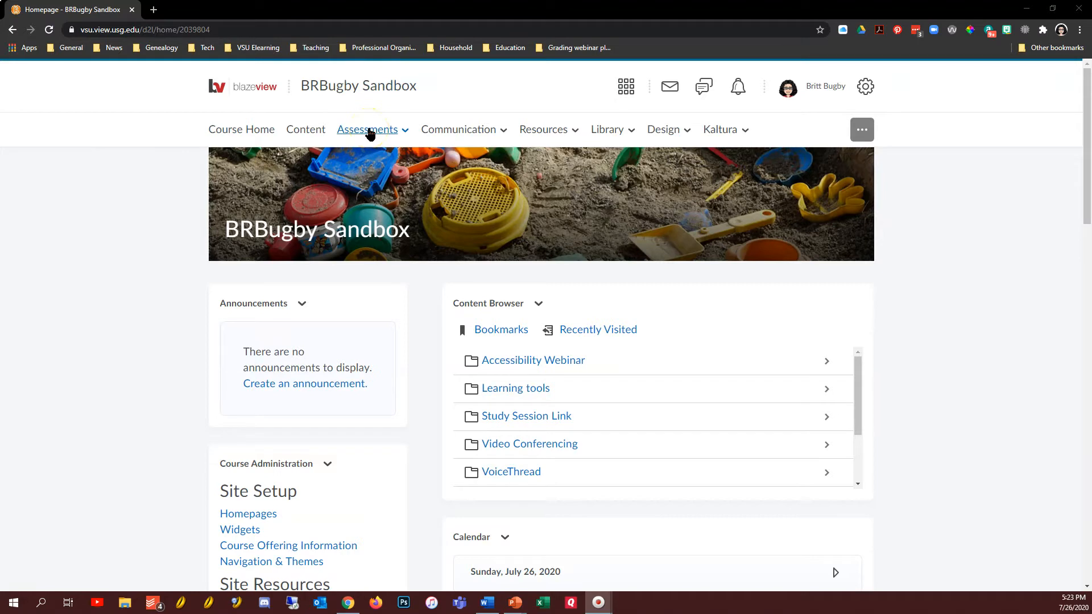
Open the course gradebook's Manage Grades list
{"action": "left_click", "coordinate": [370, 132]}
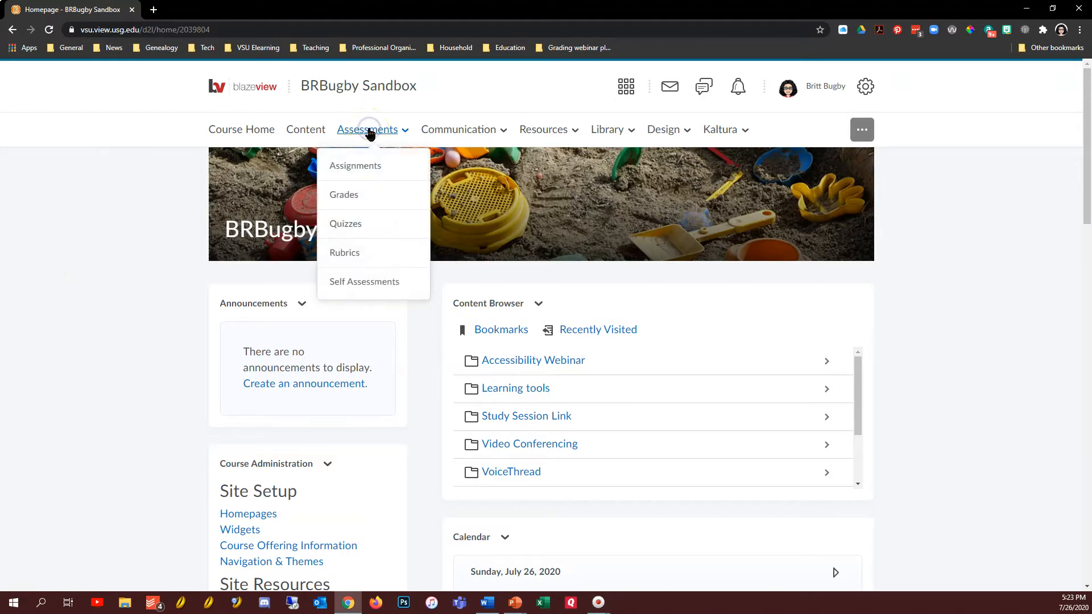
{"action": "left_click", "coordinate": [349, 196]}
{"action": "left_click", "coordinate": [349, 197]}
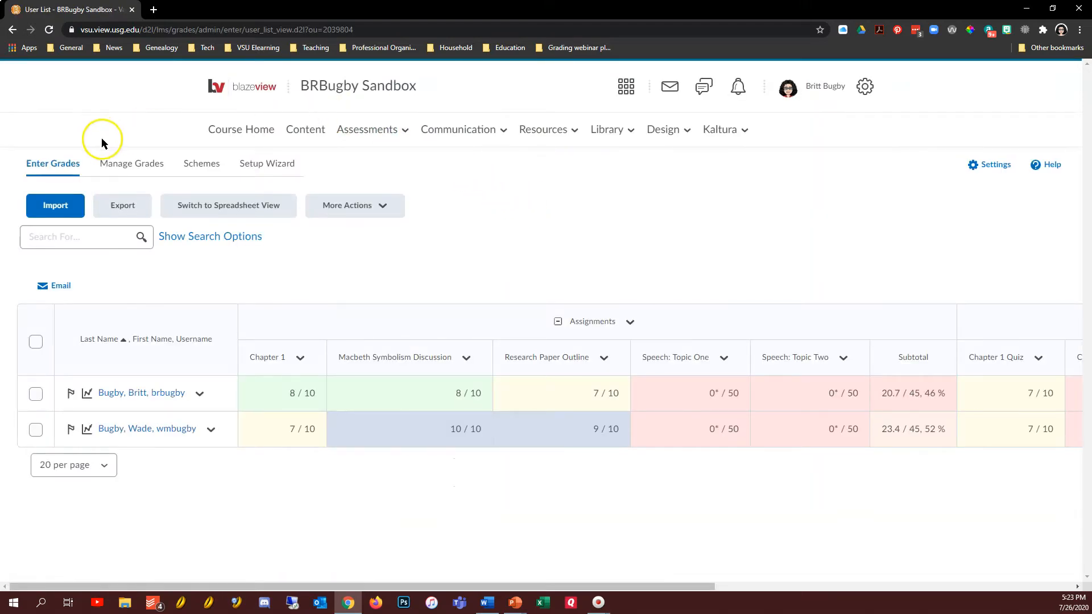
{"action": "left_click", "coordinate": [113, 167]}
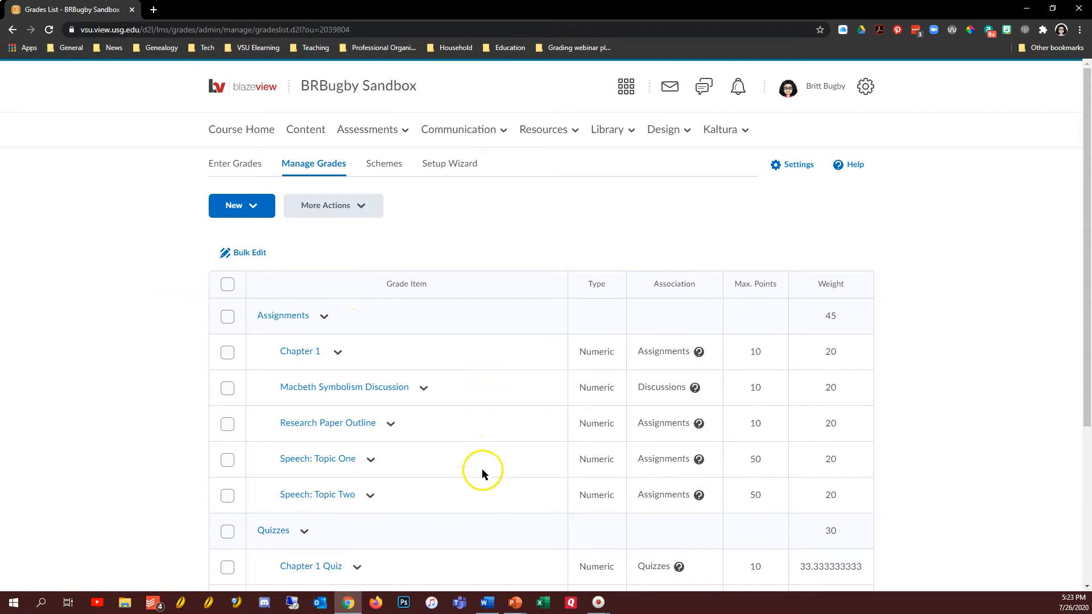
Open the Chapter 1 grade item in the Assignments category for editing
{"action": "scroll", "coordinate": [478, 472], "scroll_direction": "down", "scroll_amount": 5}
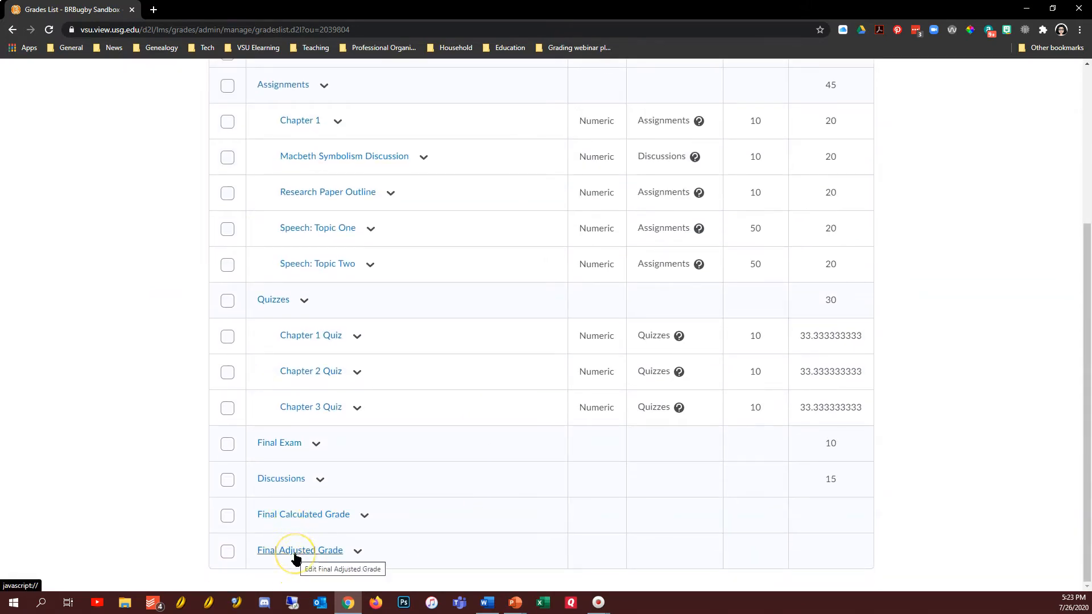
{"action": "scroll", "coordinate": [131, 452], "scroll_direction": "up", "scroll_amount": 3}
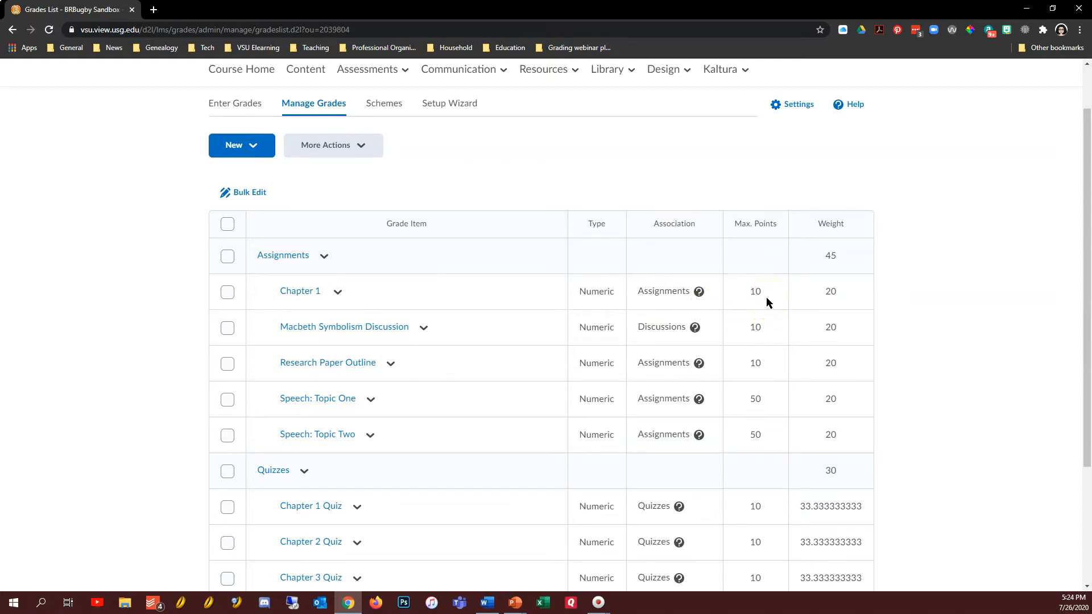
{"action": "scroll", "coordinate": [357, 354], "scroll_direction": "up", "scroll_amount": 1}
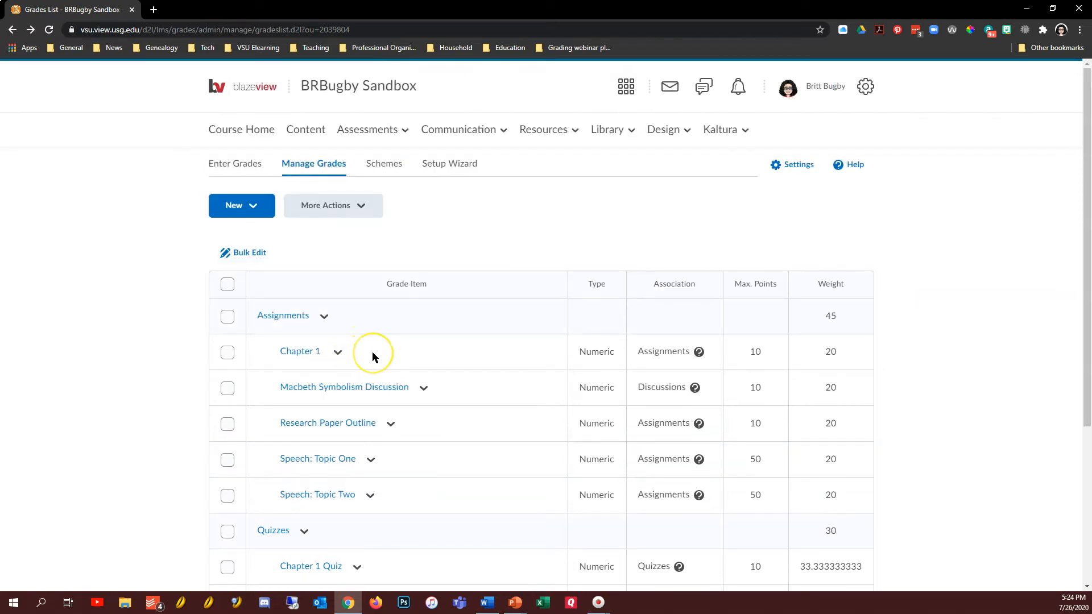
{"action": "left_click", "coordinate": [339, 357]}
{"action": "left_click", "coordinate": [373, 390]}
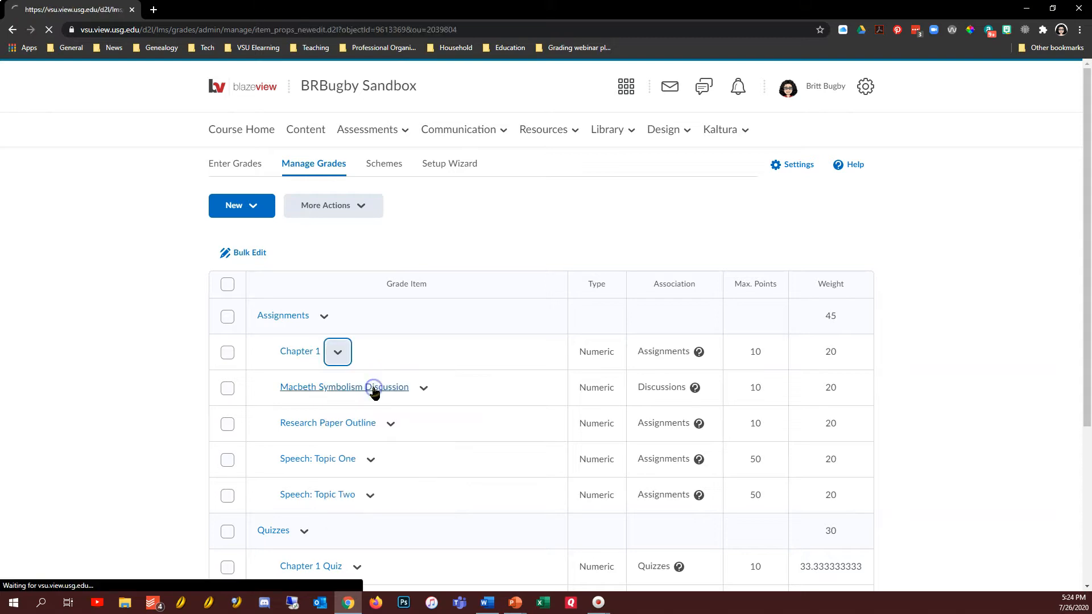
Set the Chapter 1 grade item's maximum points to 25 and save it, accepting the max-points change
{"action": "scroll", "coordinate": [562, 271], "scroll_direction": "down", "scroll_amount": 6}
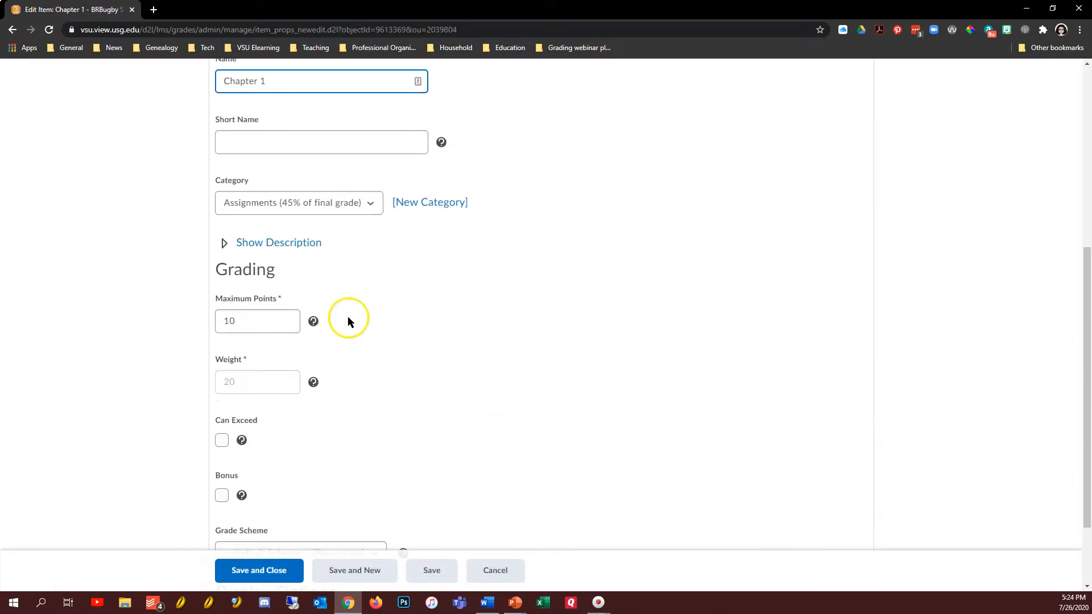
{"action": "left_click", "coordinate": [251, 325]}
{"action": "left_click_drag", "start_coordinate": [251, 324], "coordinate": [222, 320]}
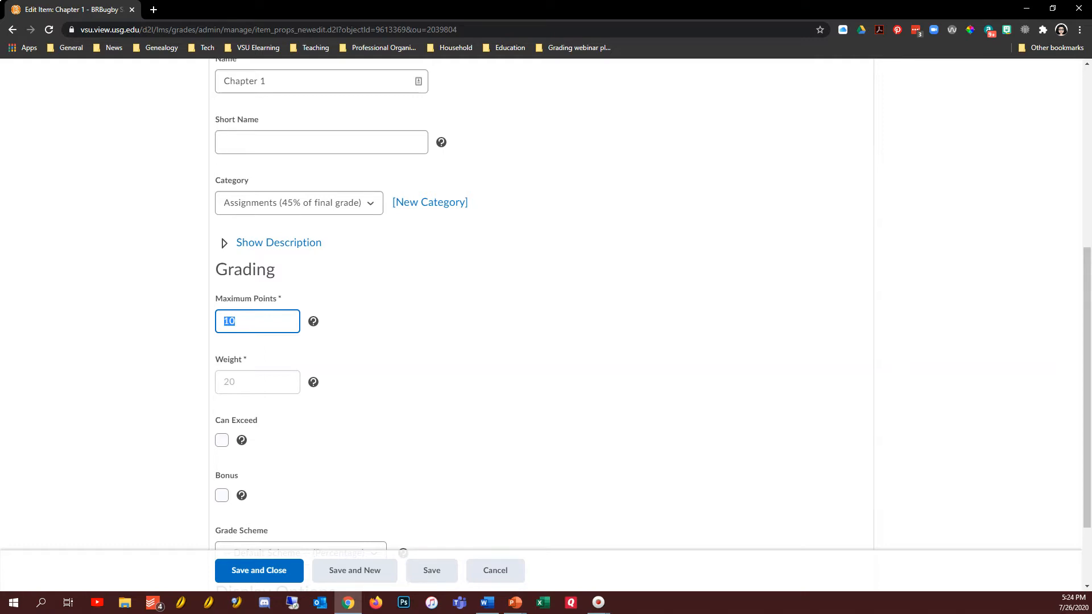
{"action": "type", "text": "25"}
{"action": "scroll", "coordinate": [141, 370], "scroll_direction": "down", "scroll_amount": 1}
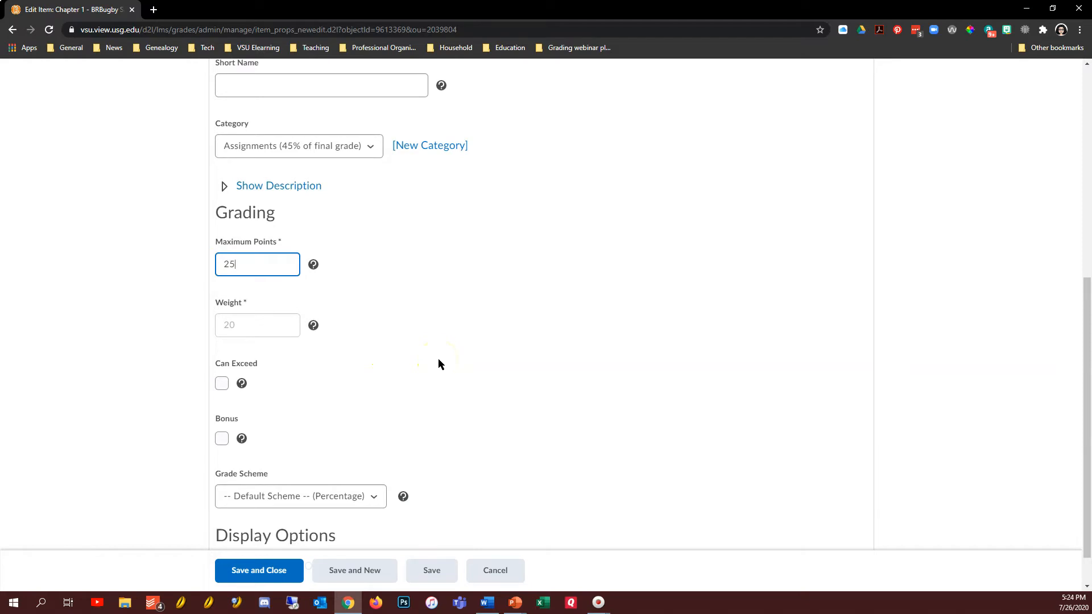
{"action": "scroll", "coordinate": [469, 346], "scroll_direction": "down", "scroll_amount": 1}
{"action": "left_click", "coordinate": [257, 569]}
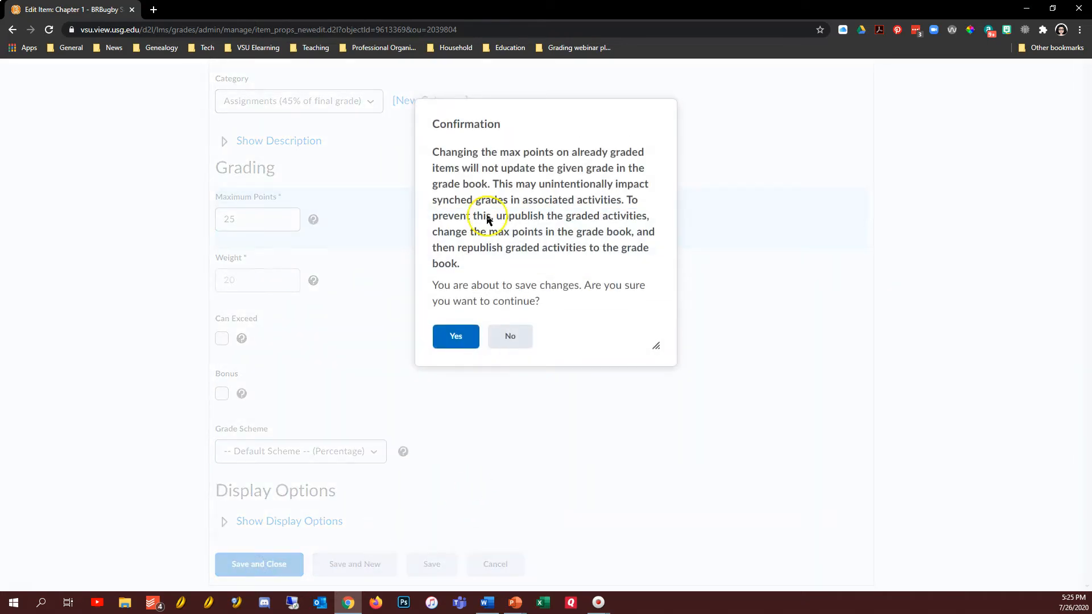
{"action": "left_click", "coordinate": [450, 344]}
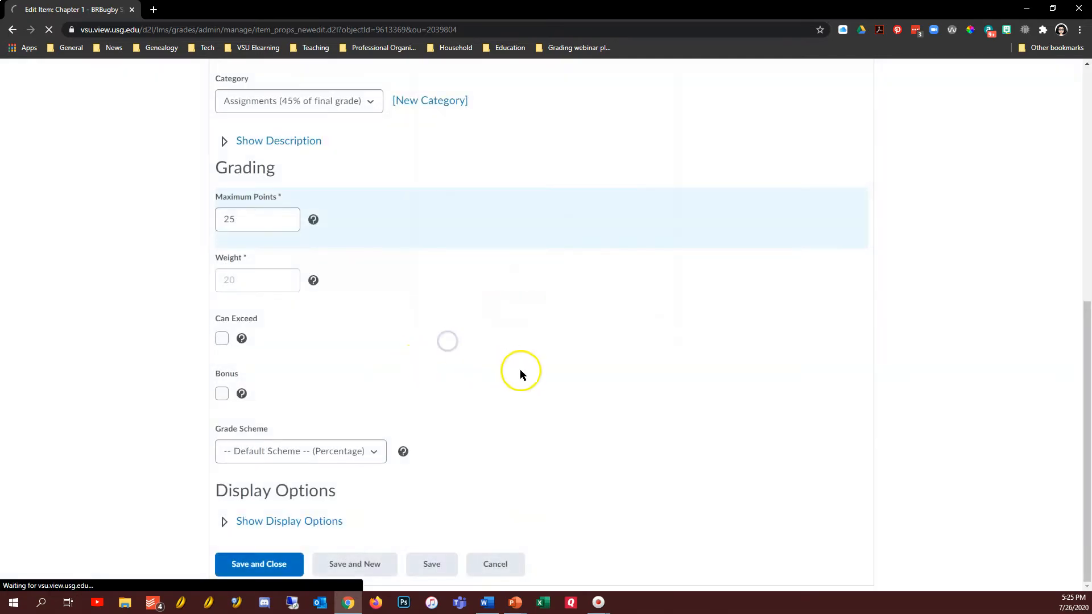
{"action": "scroll", "coordinate": [687, 280], "scroll_direction": "down", "scroll_amount": 1}
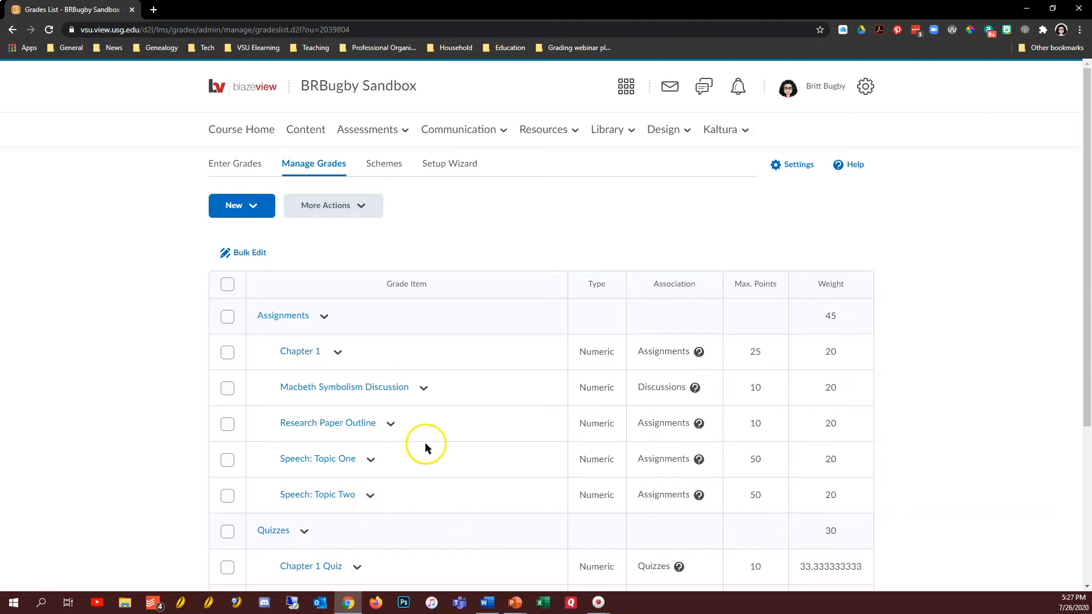
Open the Speech: Topic Two assignment for editing from the course's Assignments list
{"action": "left_click", "coordinate": [375, 139]}
{"action": "left_click", "coordinate": [380, 170]}
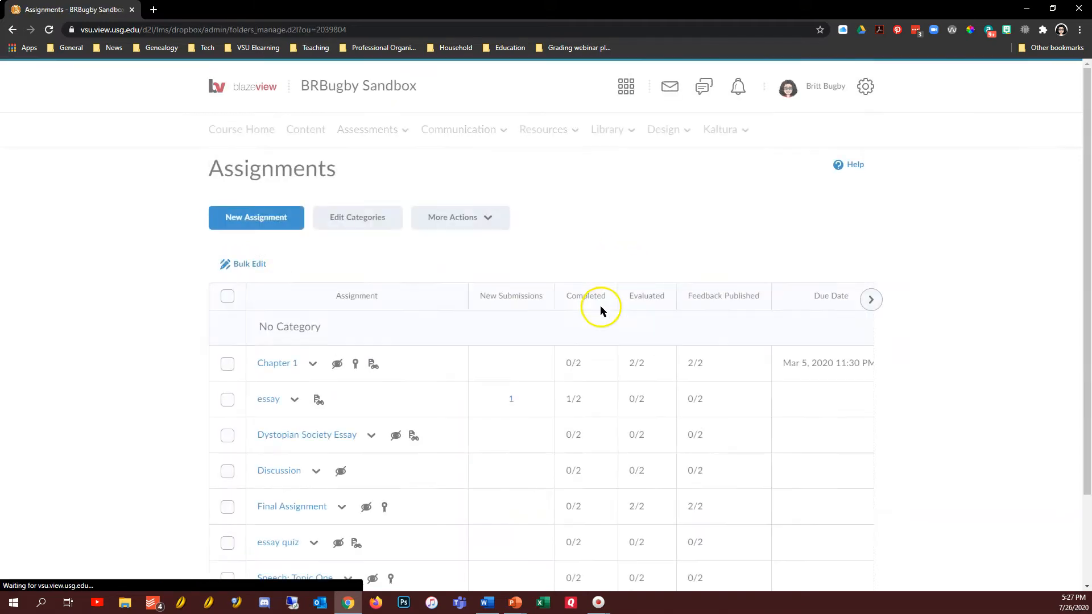
{"action": "scroll", "coordinate": [330, 352], "scroll_direction": "down", "scroll_amount": 2}
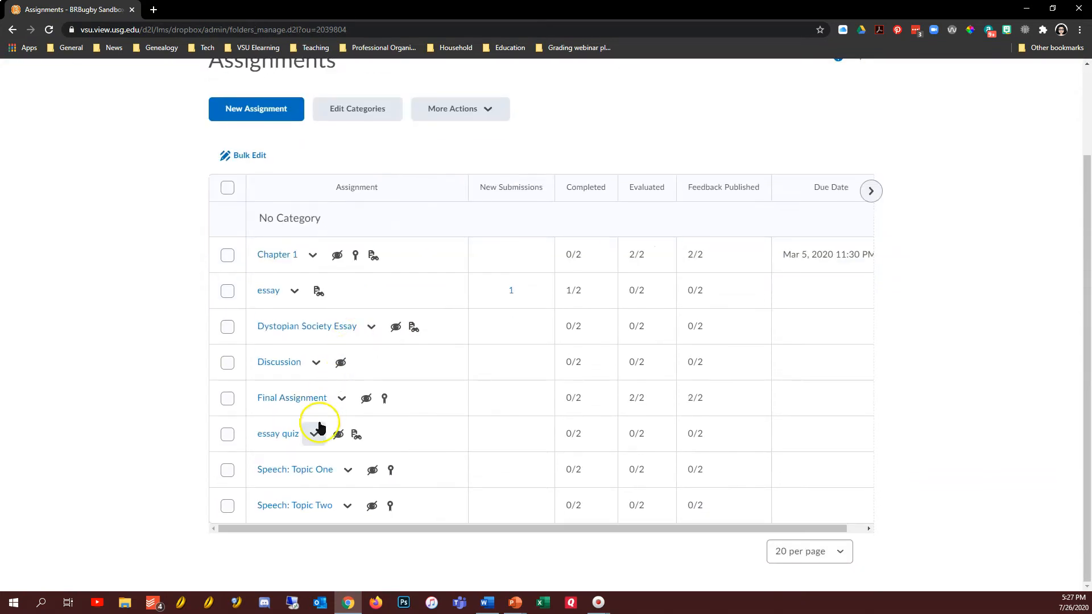
{"action": "left_click", "coordinate": [346, 507]}
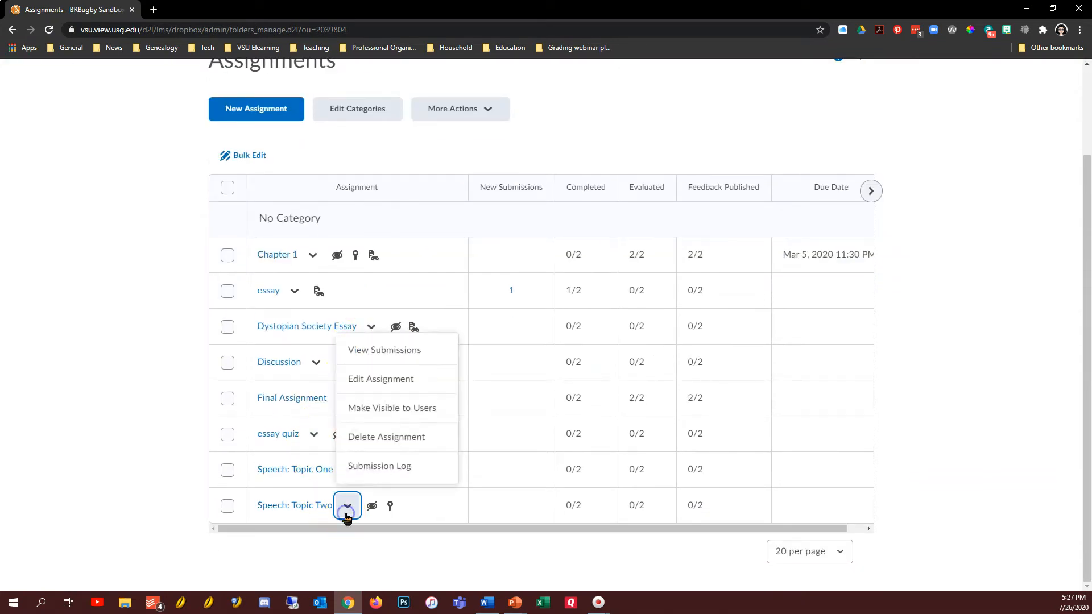
{"action": "left_click", "coordinate": [361, 380]}
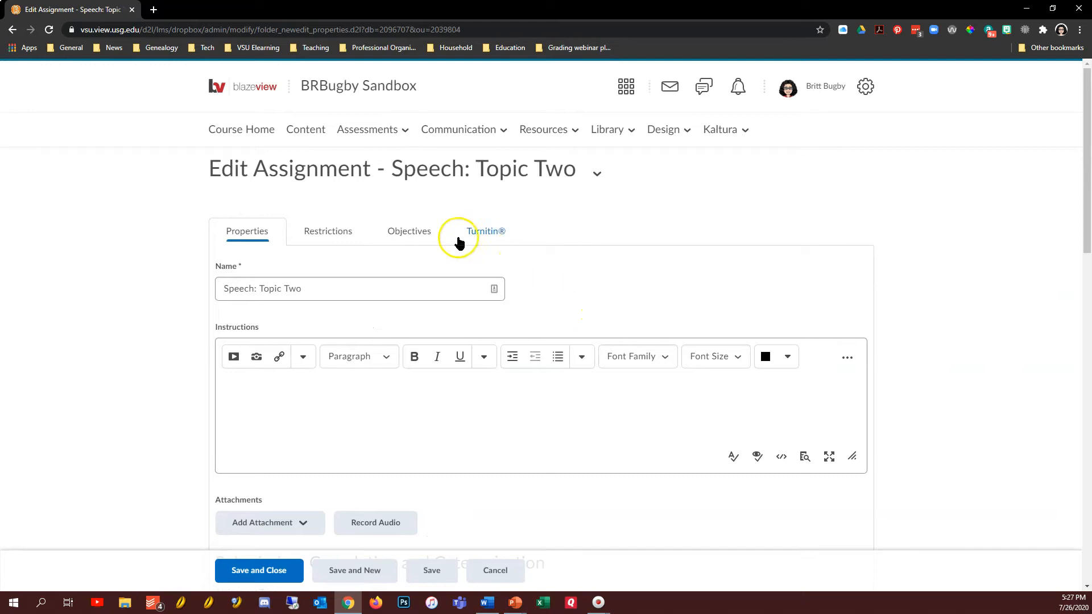
Unlink Speech: Topic Two from the gradebook by setting its Grade Item to None, and save the assignment
{"action": "scroll", "coordinate": [361, 243], "scroll_direction": "down", "scroll_amount": 7}
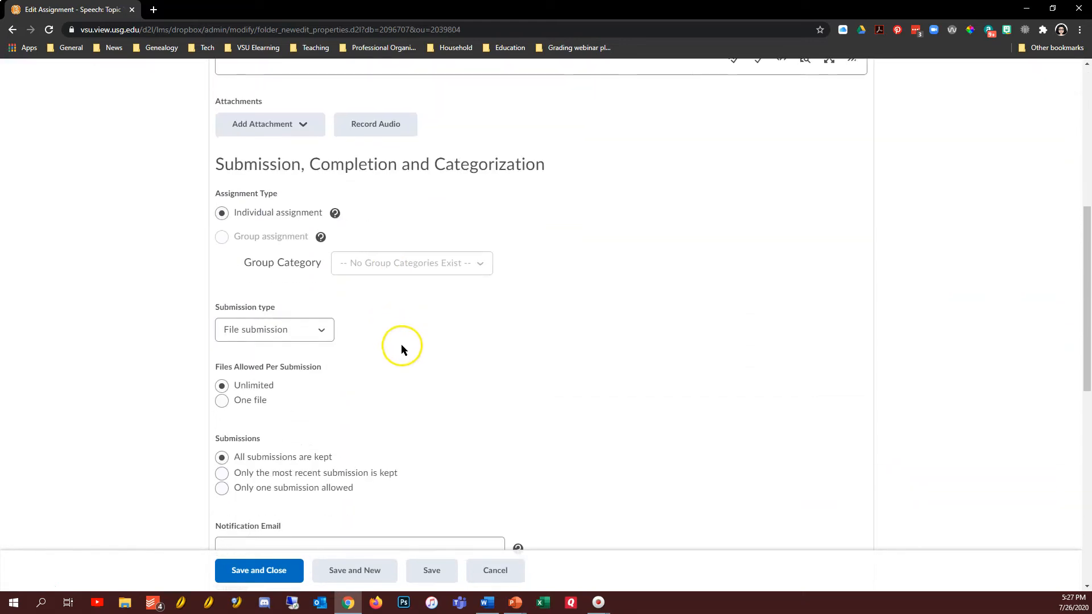
{"action": "scroll", "coordinate": [401, 348], "scroll_direction": "down", "scroll_amount": 6}
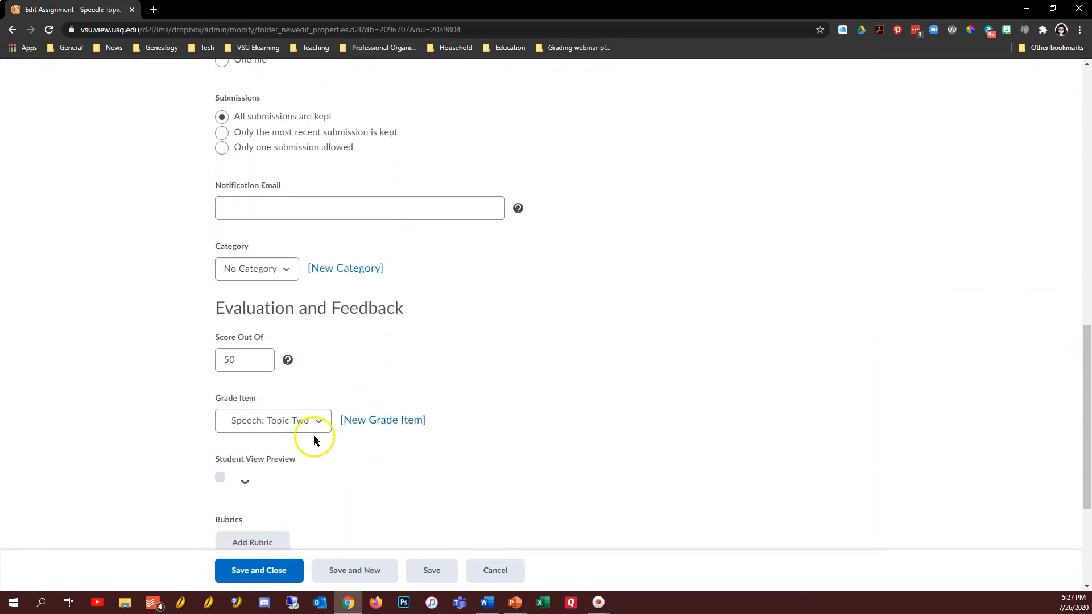
{"action": "left_click", "coordinate": [310, 424]}
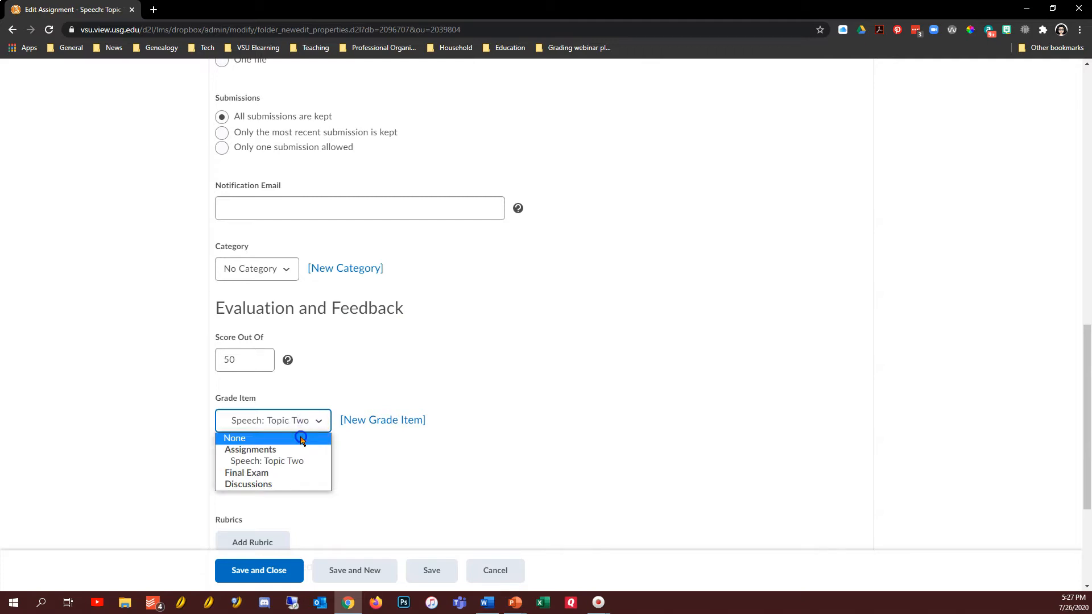
{"action": "left_click", "coordinate": [301, 439]}
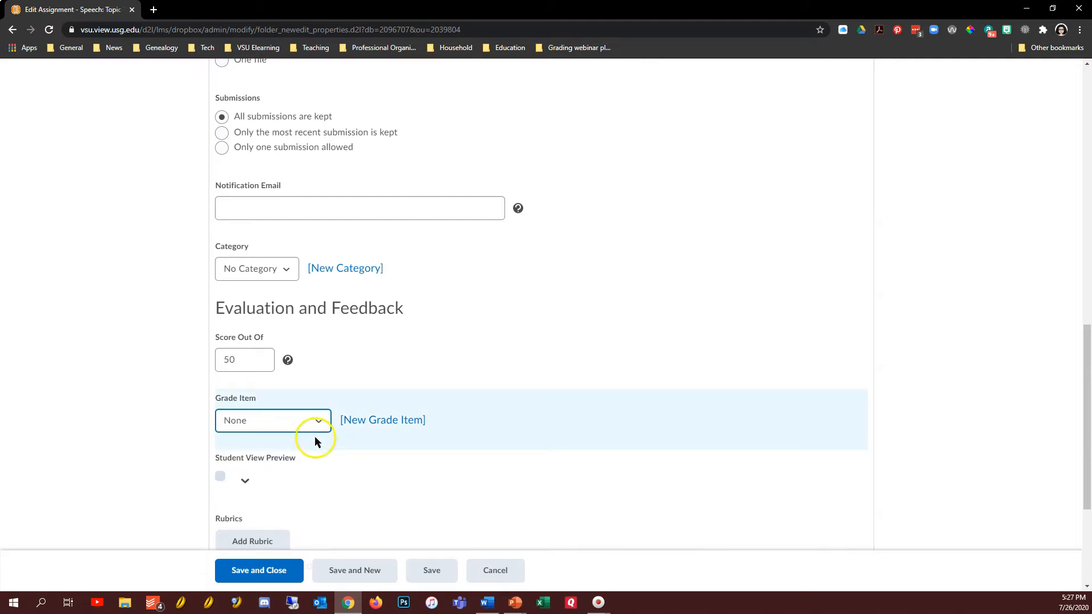
{"action": "left_click", "coordinate": [264, 571]}
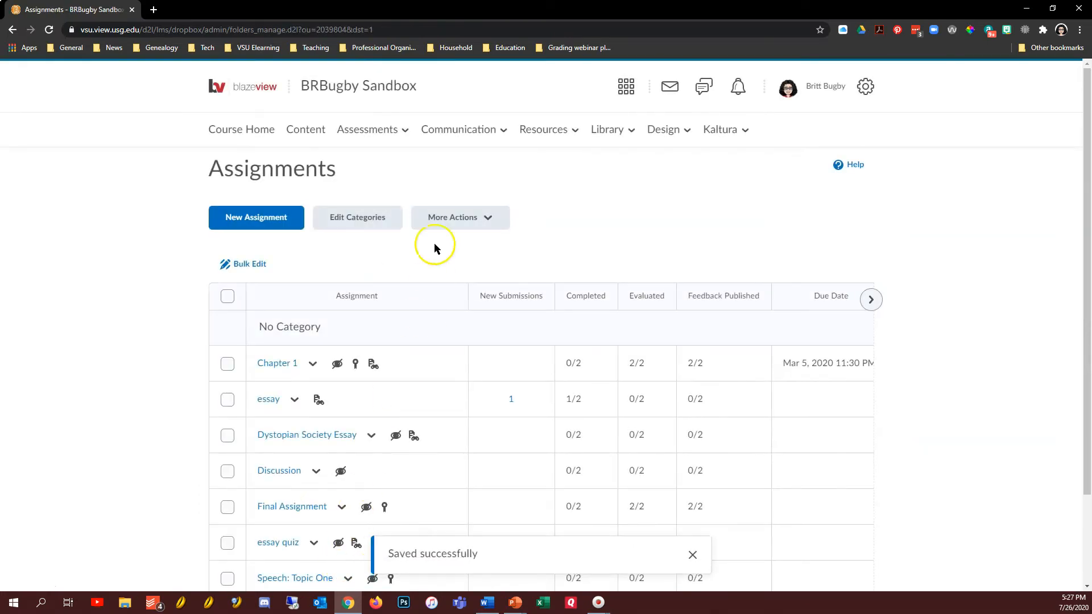
Return to the gradebook's Manage Grades list
{"action": "left_click", "coordinate": [388, 130]}
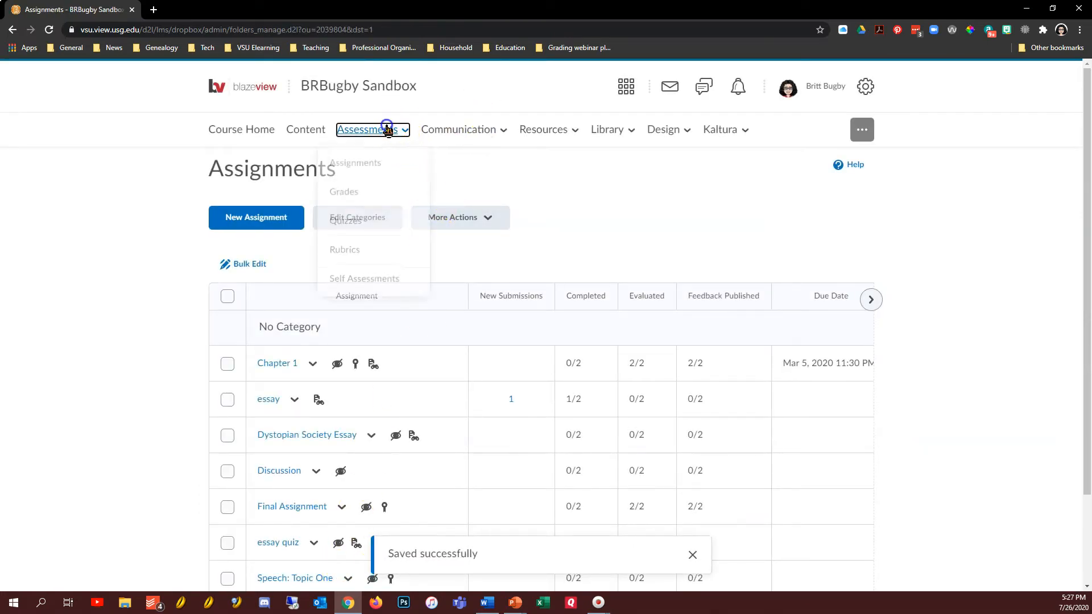
{"action": "left_click", "coordinate": [348, 193]}
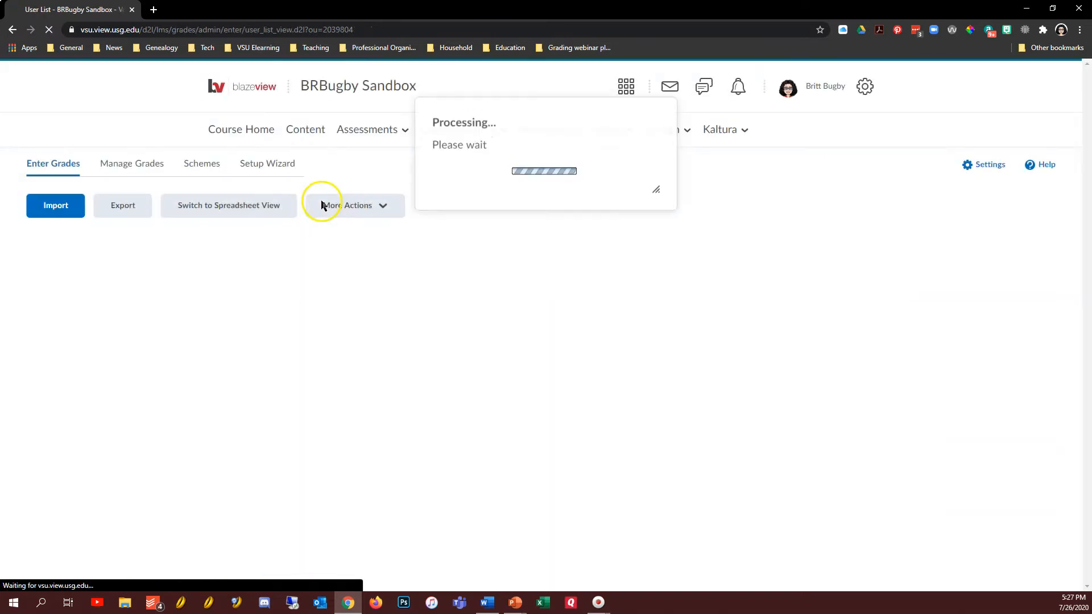
{"action": "left_click", "coordinate": [142, 163]}
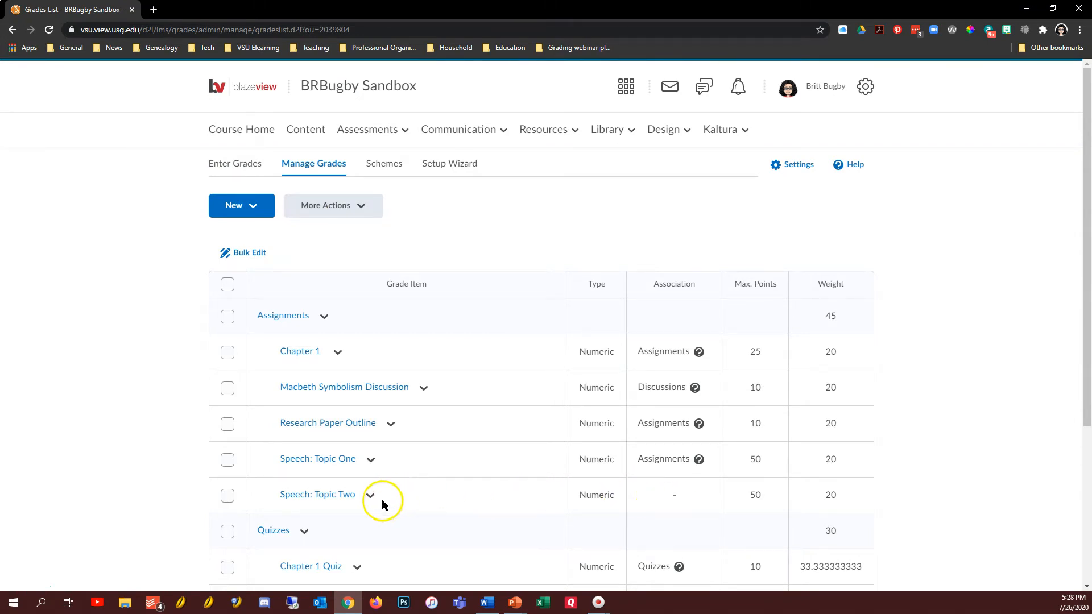
Delete the Speech: Topic Two grade item from the gradebook and confirm the deletion
{"action": "left_click", "coordinate": [346, 209]}
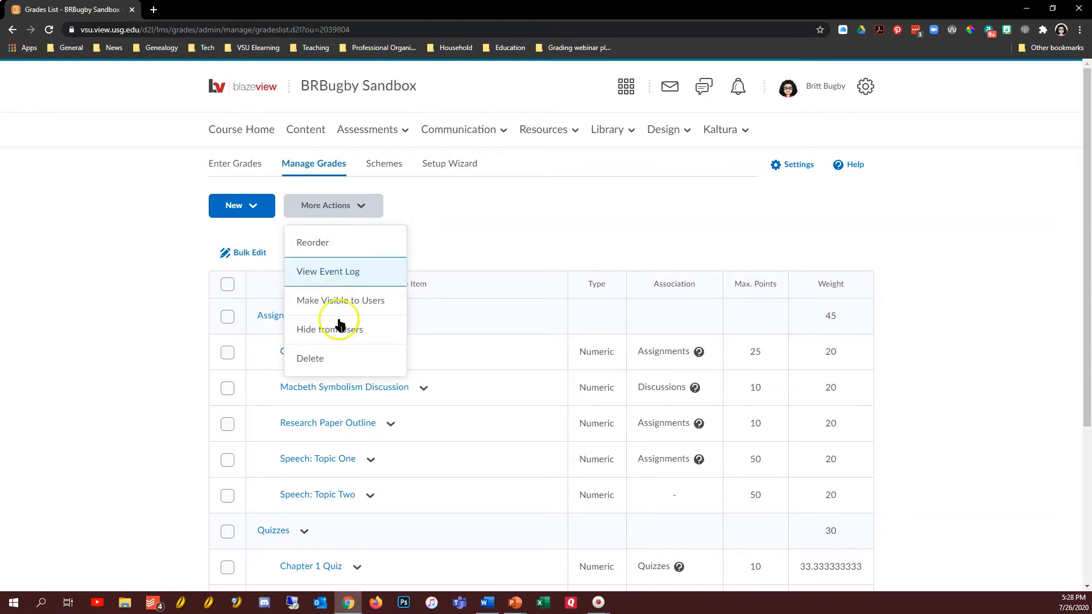
{"action": "left_click", "coordinate": [318, 361]}
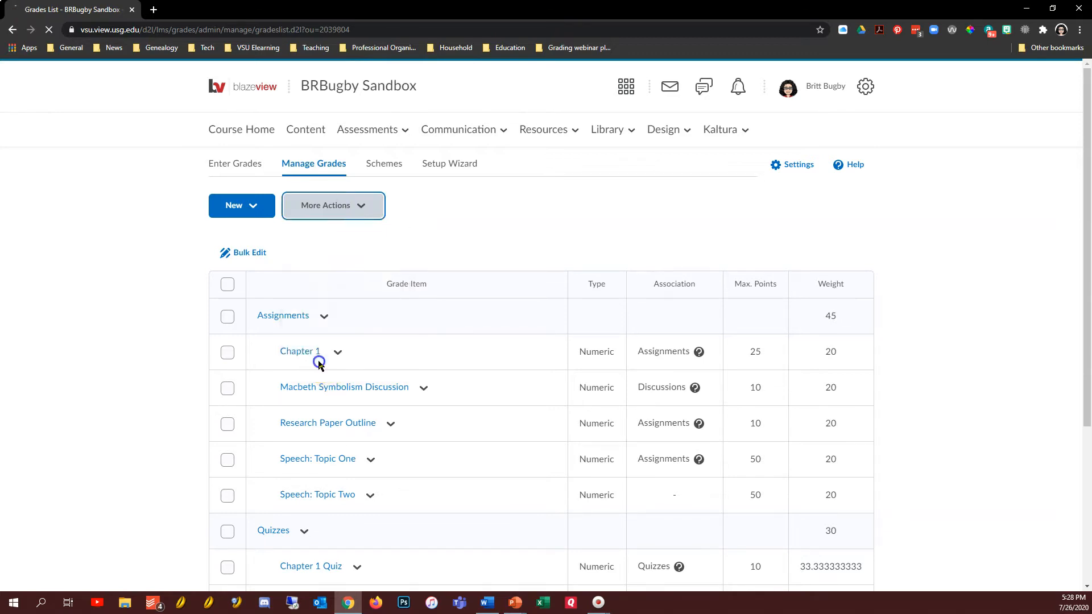
{"action": "scroll", "coordinate": [209, 411], "scroll_direction": "down", "scroll_amount": 1}
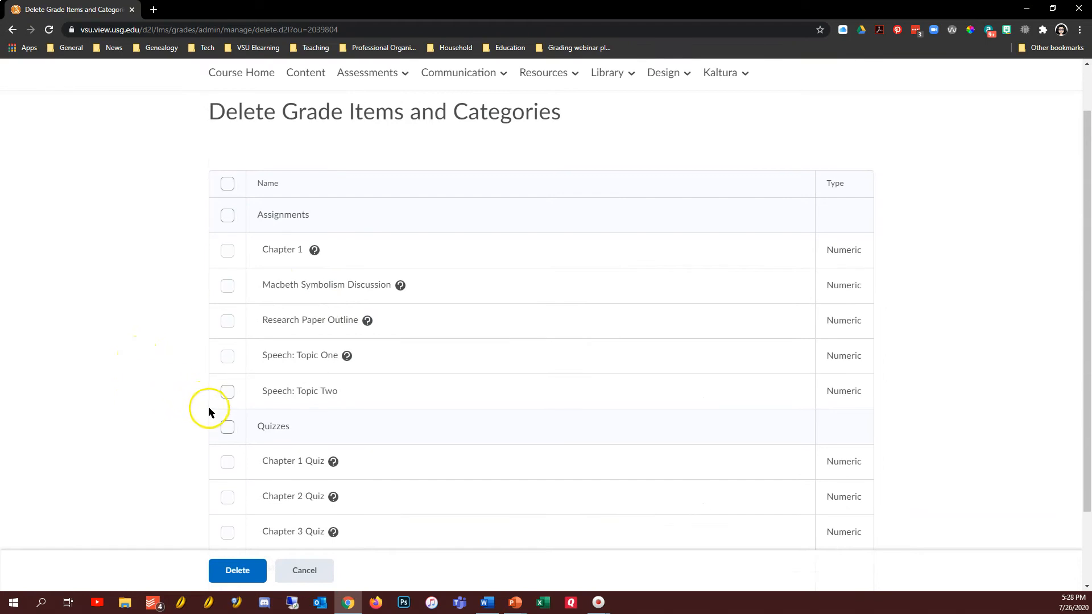
{"action": "left_click", "coordinate": [228, 393]}
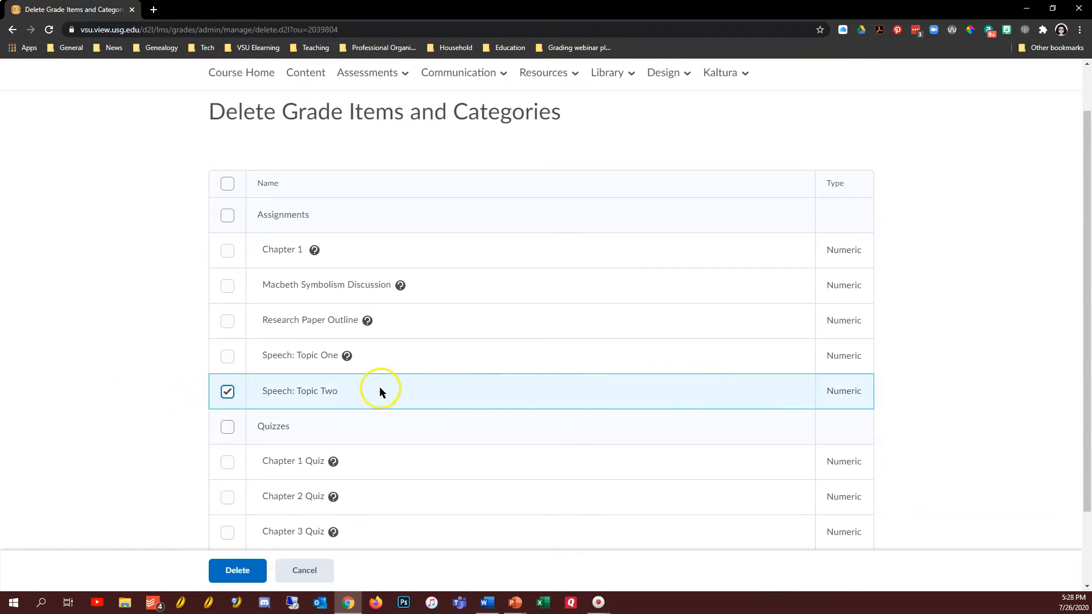
{"action": "scroll", "coordinate": [167, 392], "scroll_direction": "down", "scroll_amount": 1}
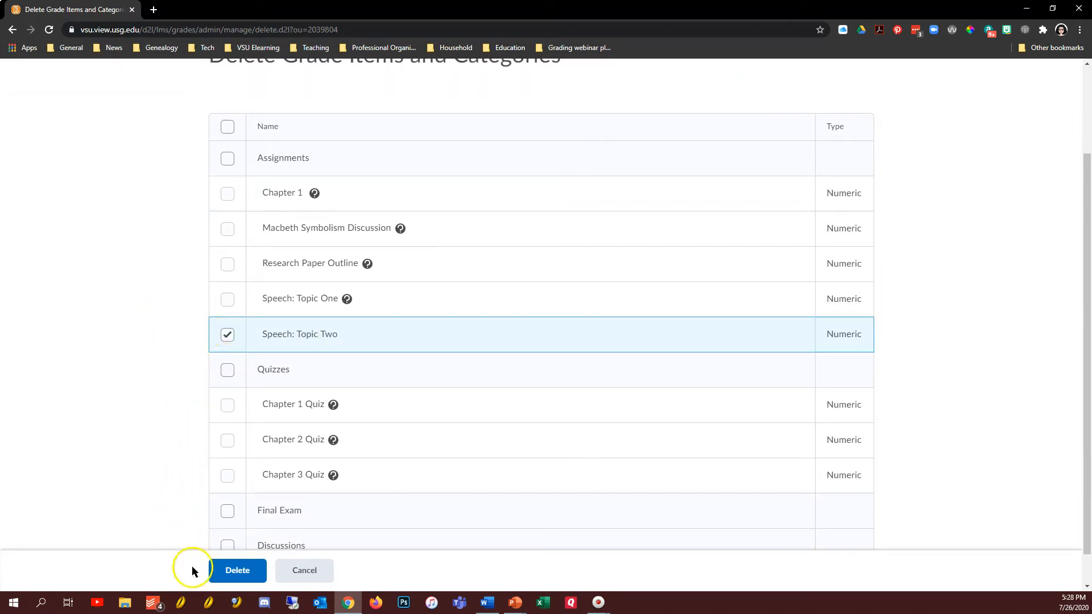
{"action": "left_click", "coordinate": [235, 575]}
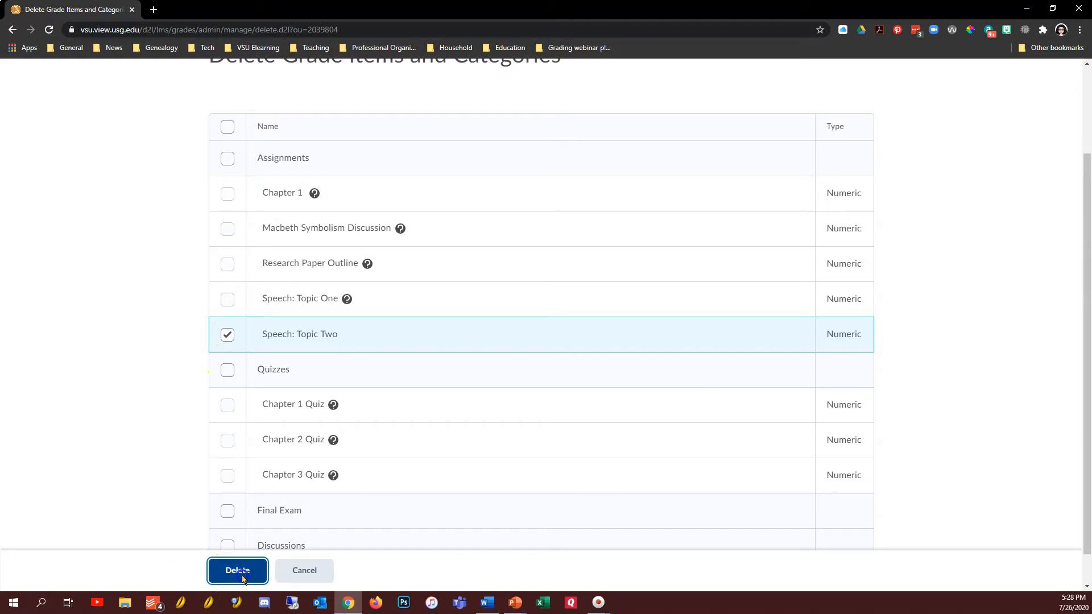
{"action": "left_click", "coordinate": [462, 357]}
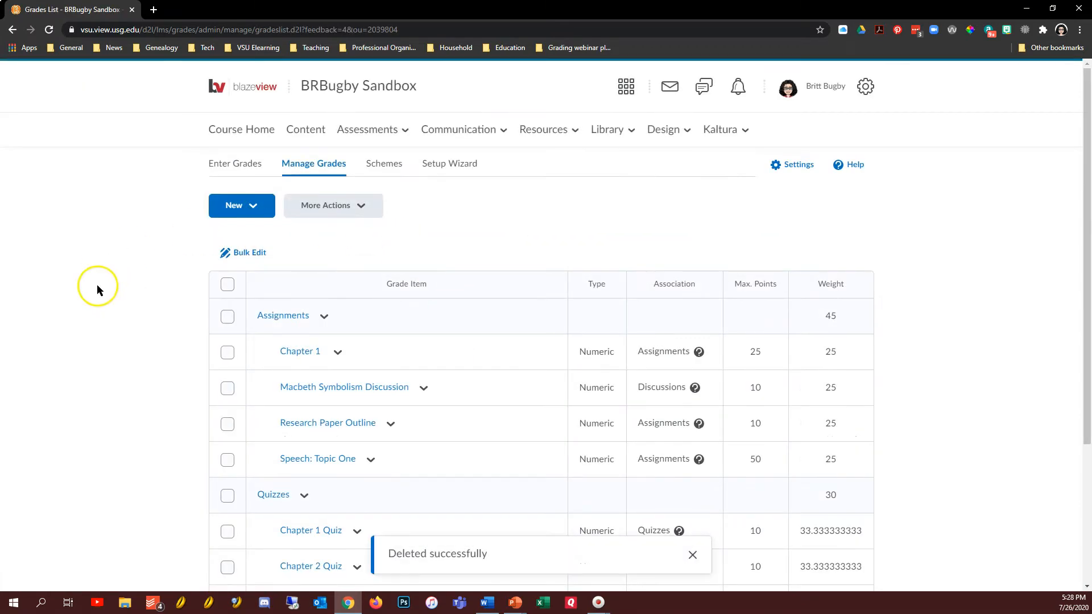
Try to select grade items still associated with course activities for deletion, and return to the grades list
{"action": "scroll", "coordinate": [96, 308], "scroll_direction": "down", "scroll_amount": 3}
{"action": "scroll", "coordinate": [95, 322], "scroll_direction": "up", "scroll_amount": 1}
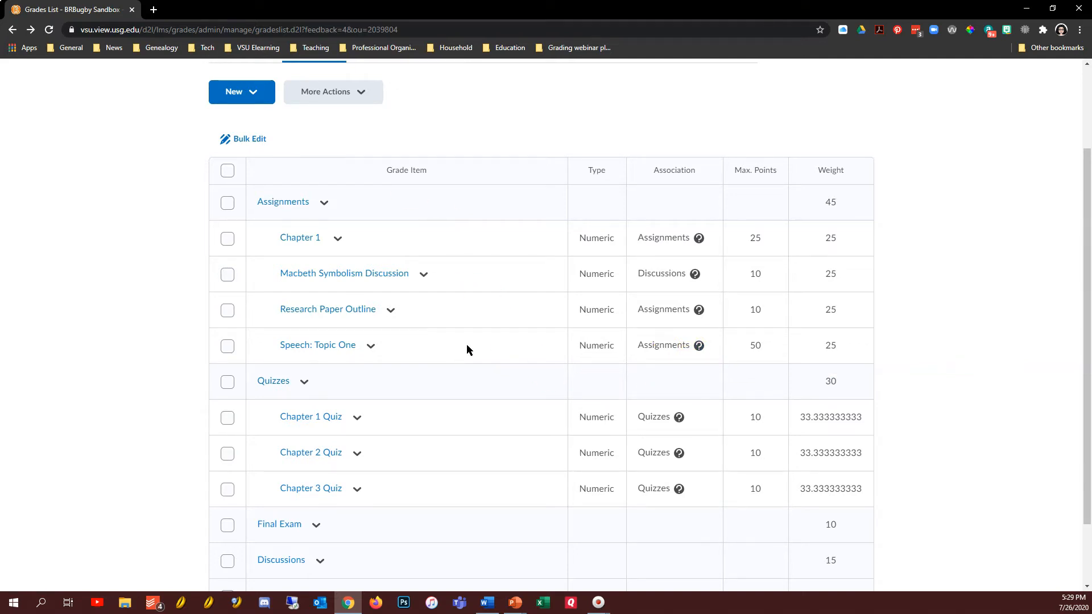
{"action": "left_click", "coordinate": [333, 92]}
{"action": "left_click", "coordinate": [370, 246]}
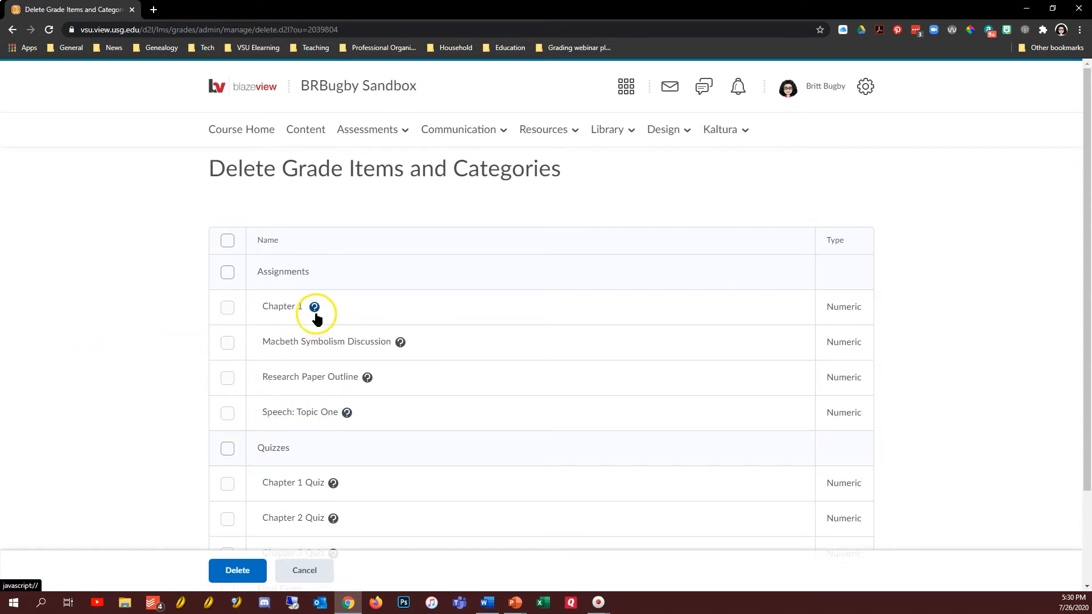
{"action": "double_click", "coordinate": [226, 391]}
{"action": "left_click", "coordinate": [224, 419]}
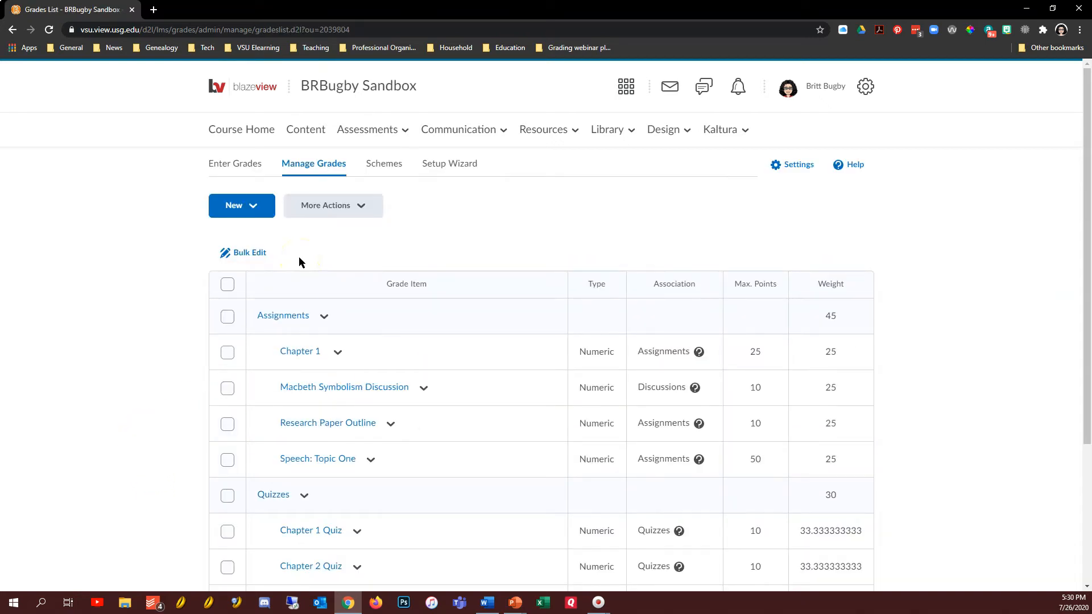
Reorder the Assignments grade items by setting Speech: Topic One's sort order to 3, and save the new order
{"action": "scroll", "coordinate": [301, 361], "scroll_direction": "down", "scroll_amount": 1}
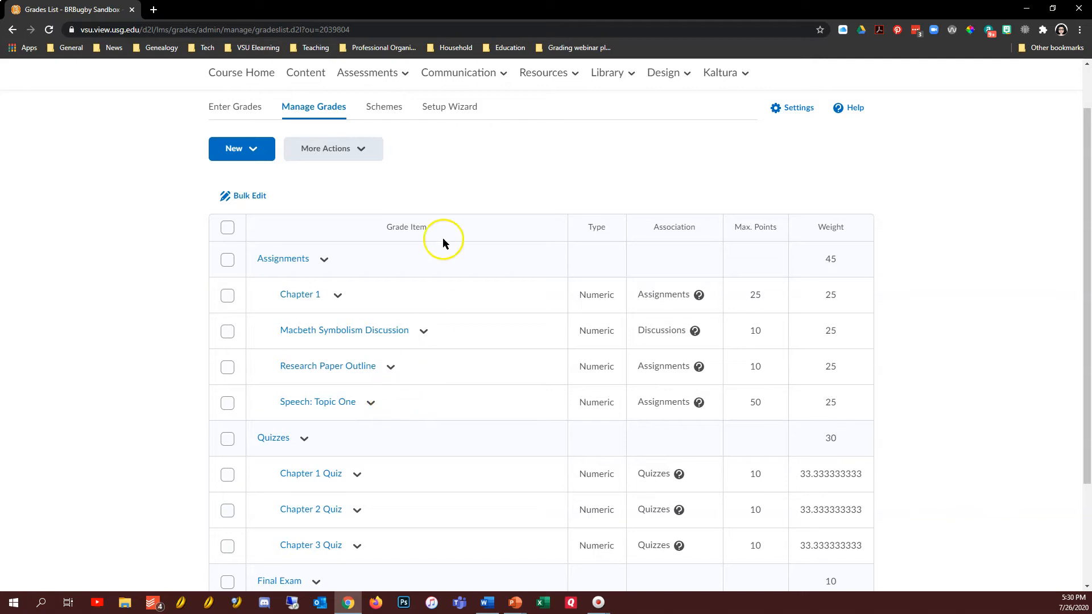
{"action": "left_click", "coordinate": [348, 150]}
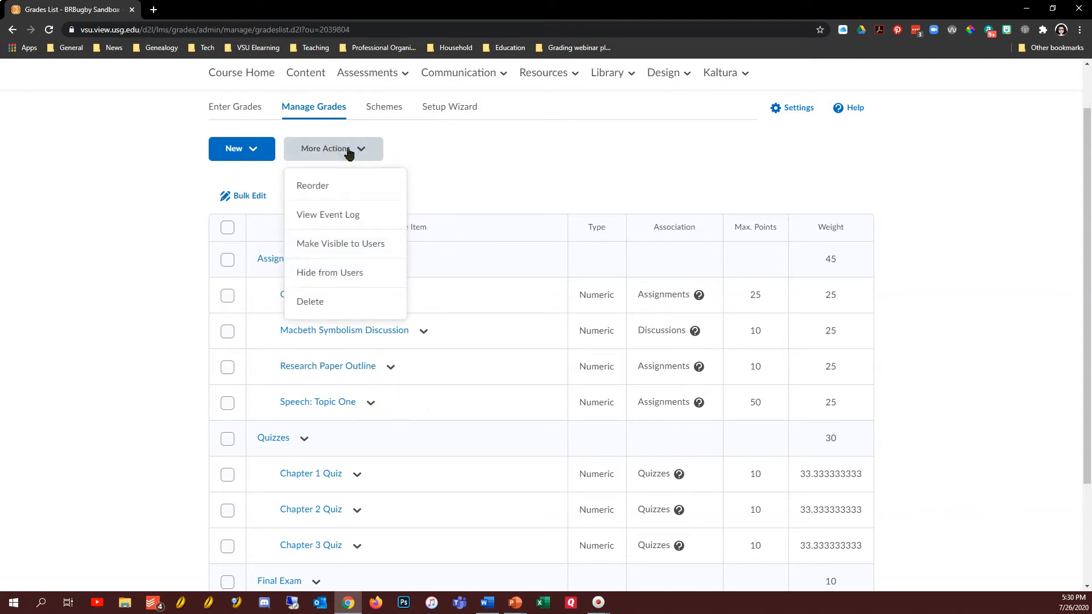
{"action": "left_click", "coordinate": [333, 187]}
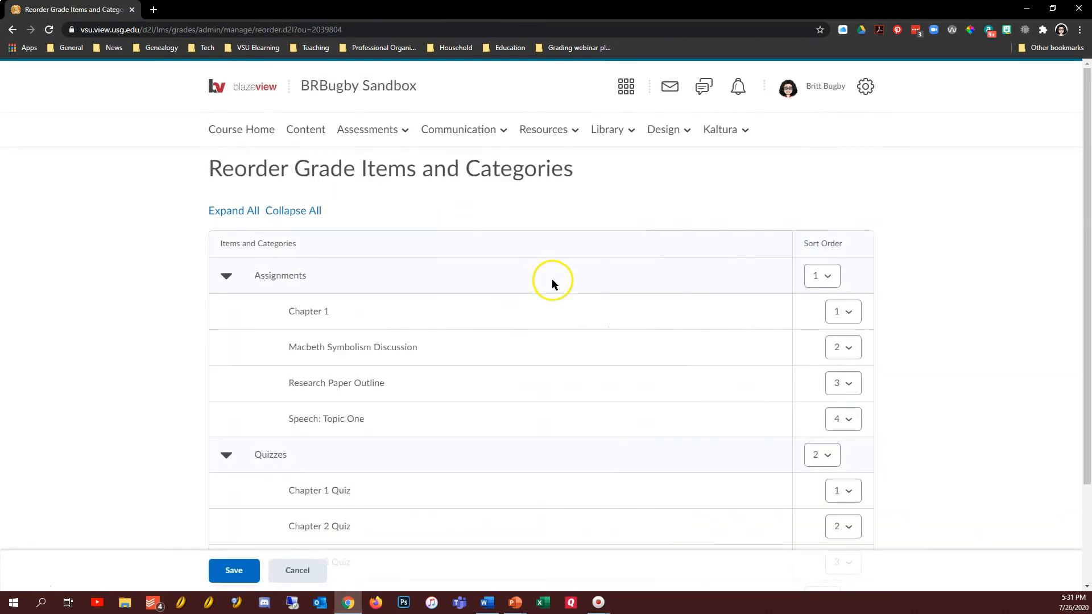
{"action": "scroll", "coordinate": [552, 279], "scroll_direction": "down", "scroll_amount": 2}
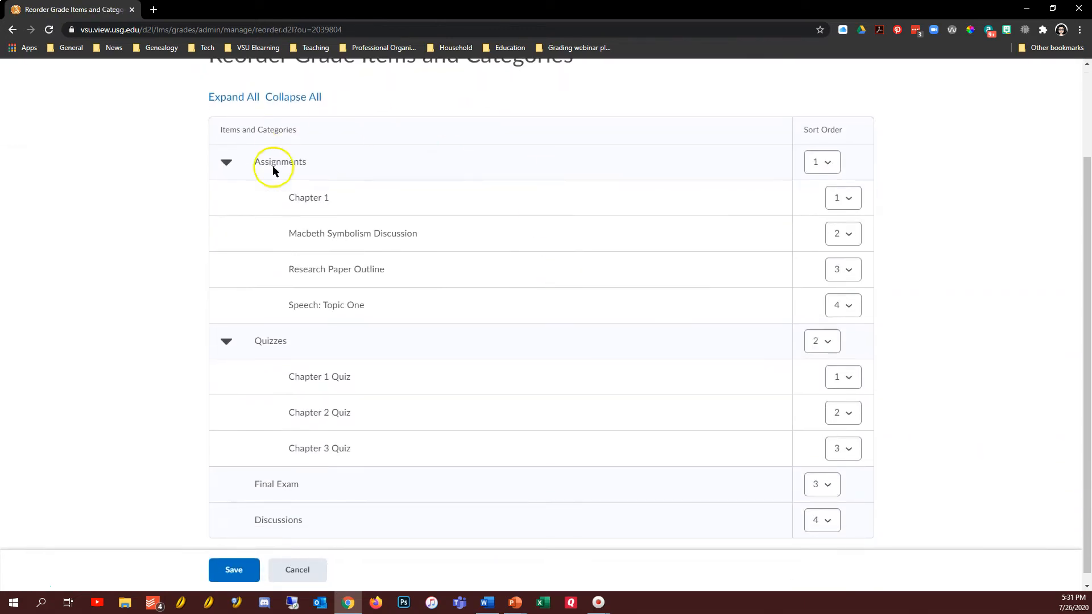
{"action": "left_click", "coordinate": [856, 308]}
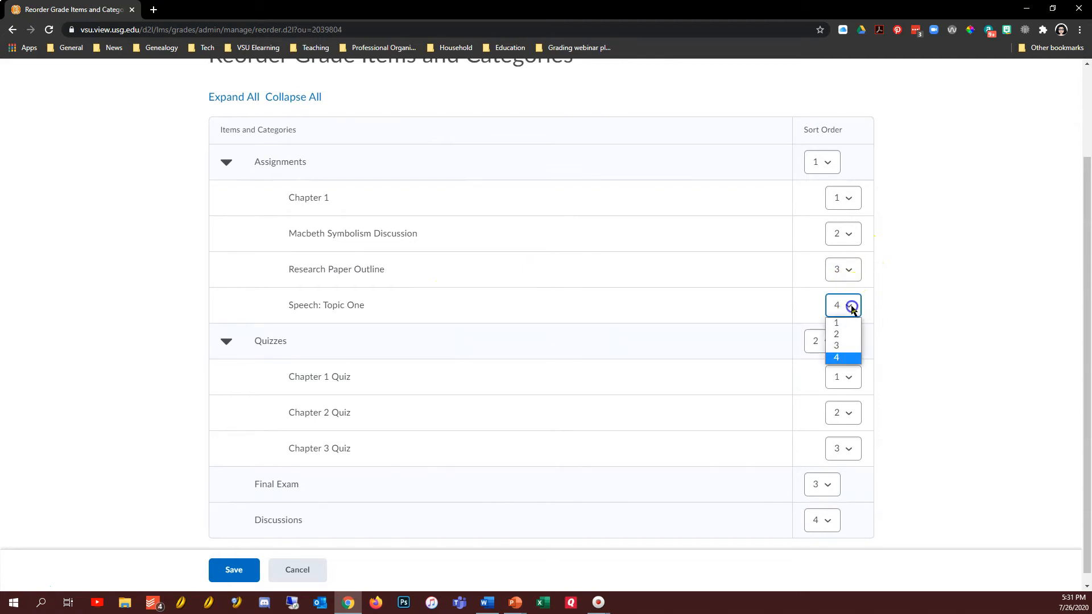
{"action": "left_click", "coordinate": [855, 347]}
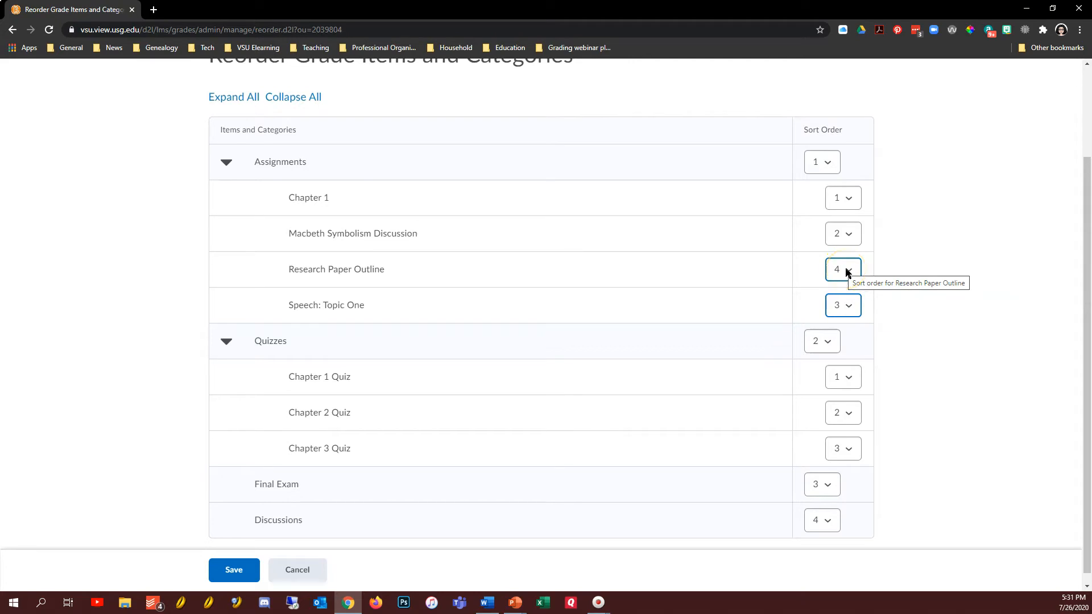
{"action": "left_click", "coordinate": [231, 574]}
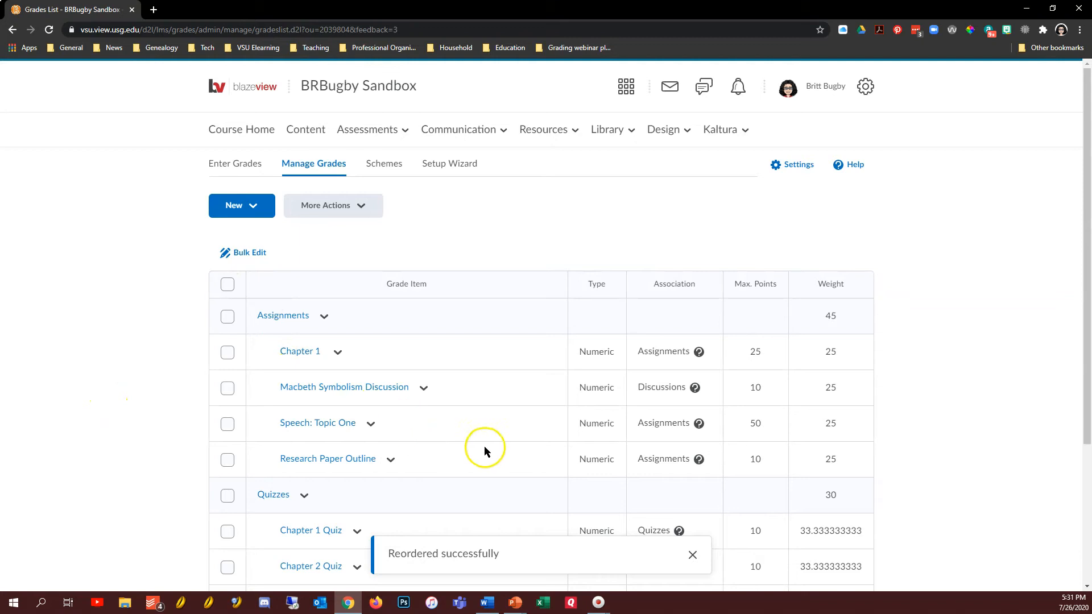
Preview the first listed student's grades from the Enter Grades view, and close the preview
{"action": "left_click", "coordinate": [235, 164]}
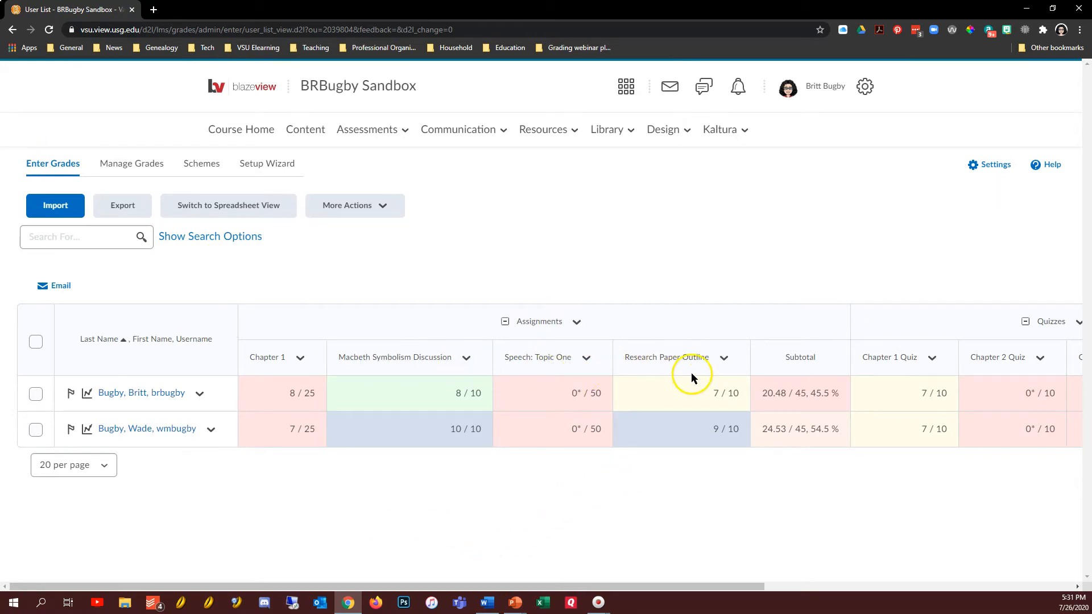
{"action": "left_click", "coordinate": [202, 396]}
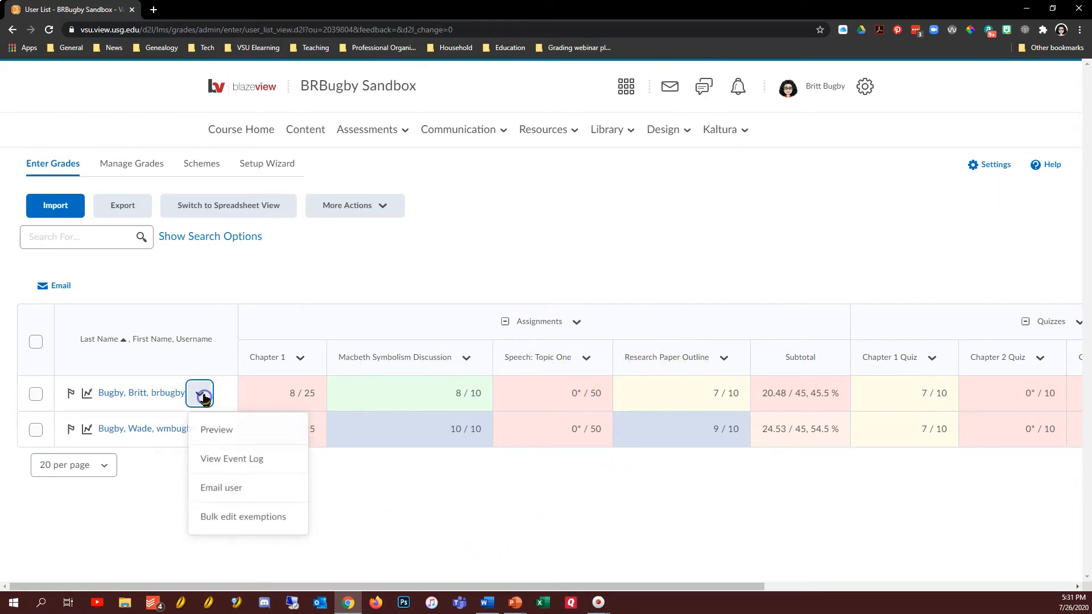
{"action": "left_click", "coordinate": [215, 438]}
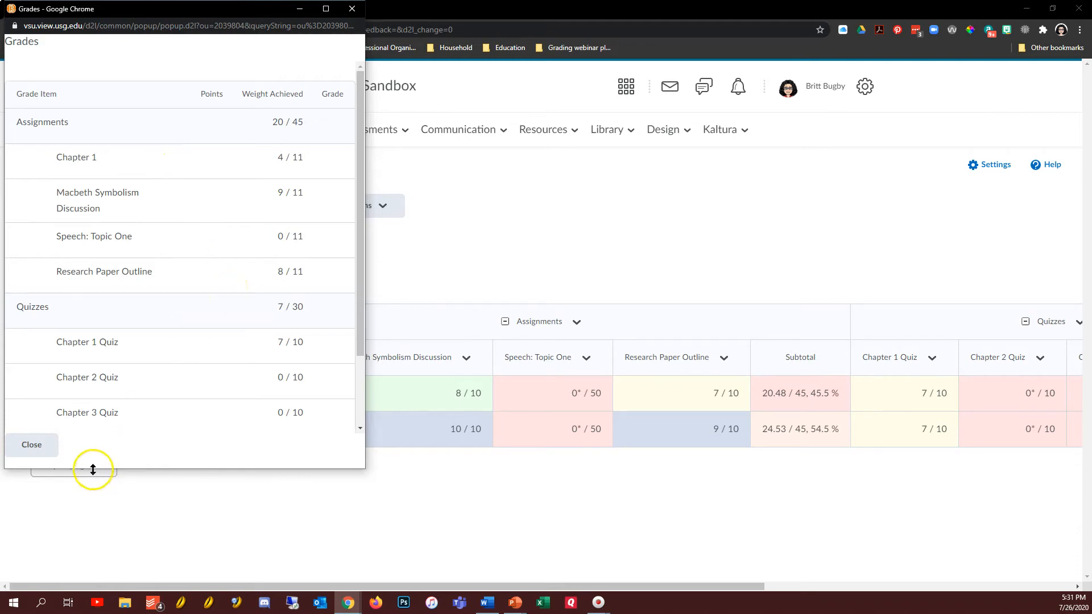
{"action": "left_click", "coordinate": [41, 446]}
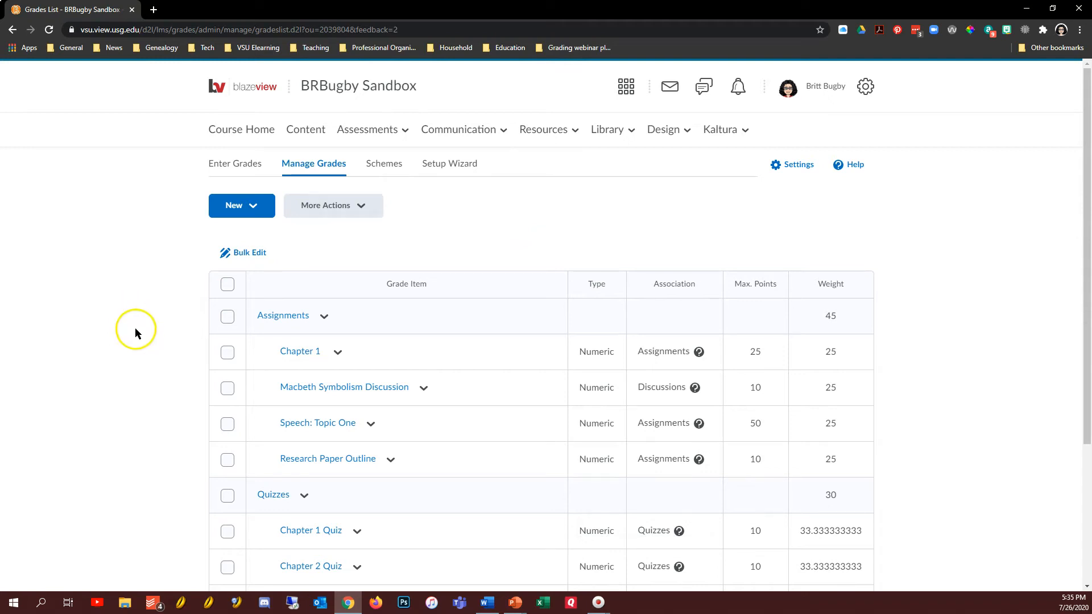
Delete the Discussions category from the gradebook and confirm the deletion
{"action": "scroll", "coordinate": [518, 283], "scroll_direction": "down", "scroll_amount": 4}
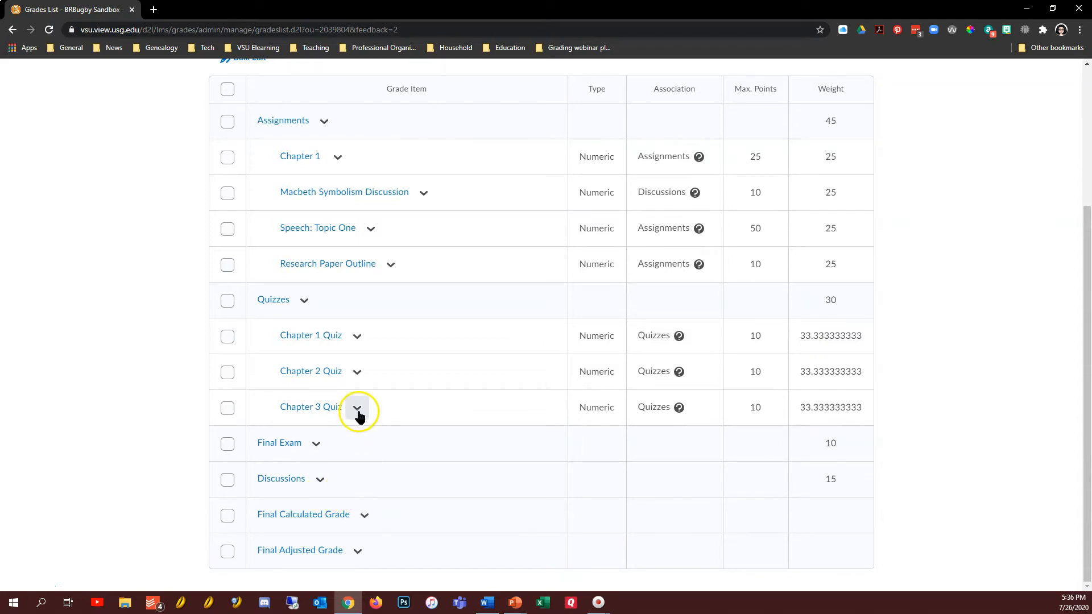
{"action": "scroll", "coordinate": [361, 406], "scroll_direction": "up", "scroll_amount": 4}
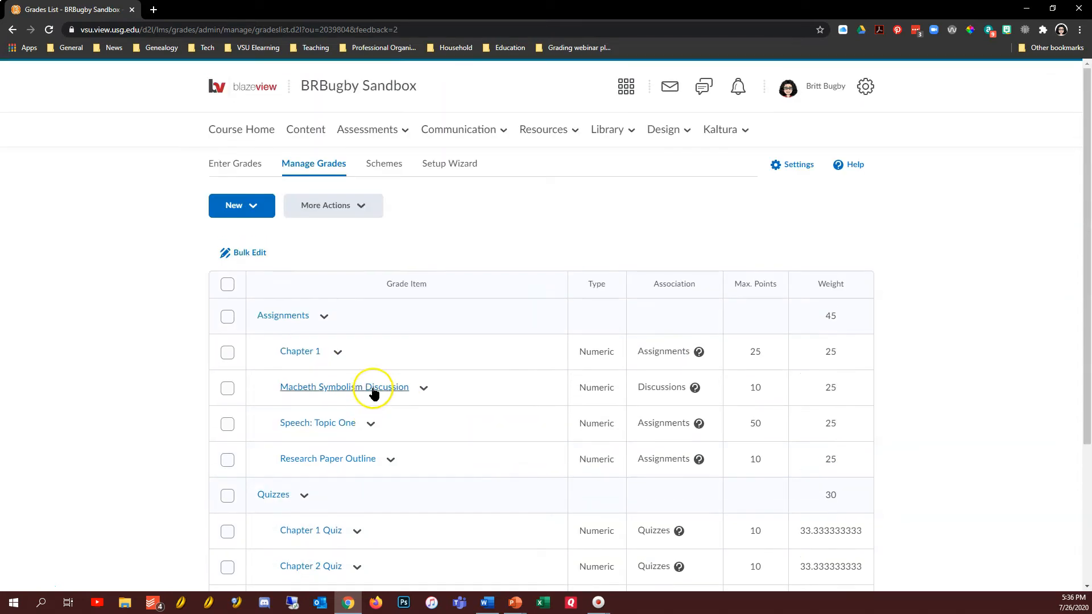
{"action": "left_click", "coordinate": [356, 209]}
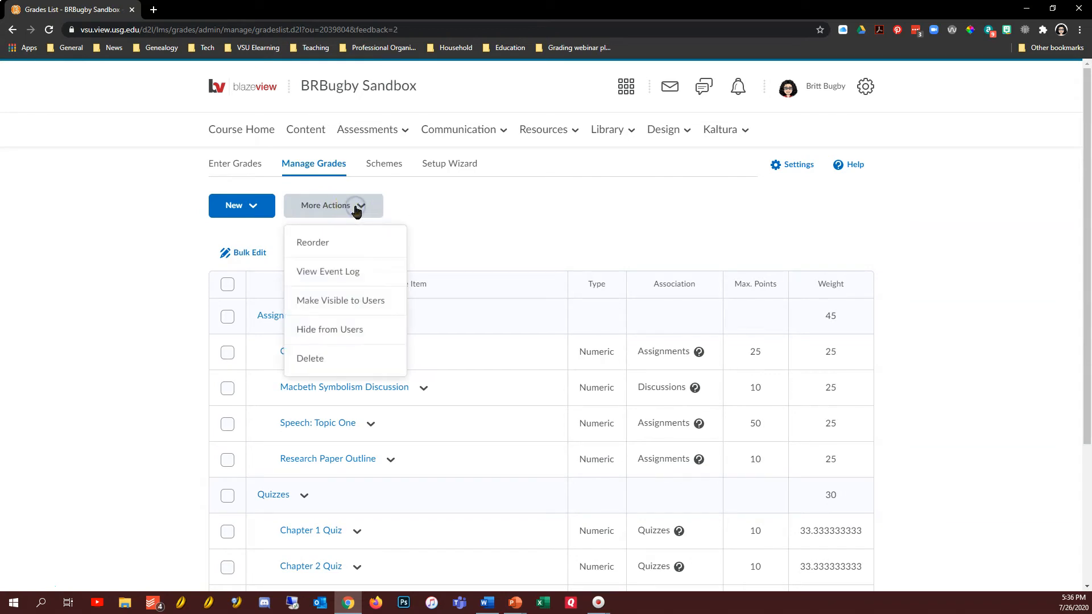
{"action": "left_click", "coordinate": [308, 365]}
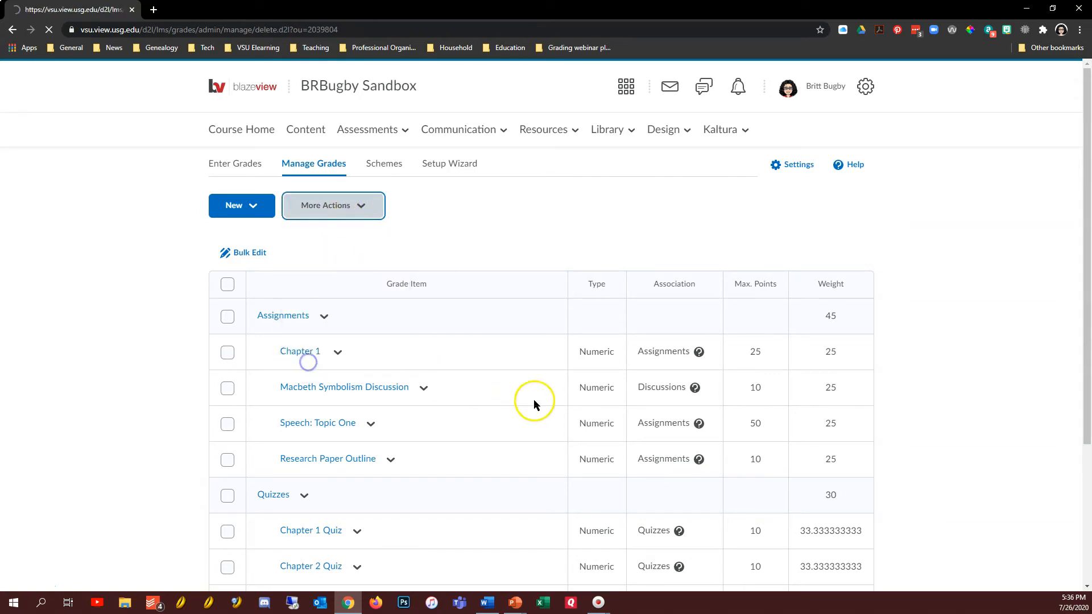
{"action": "scroll", "coordinate": [547, 417], "scroll_direction": "down", "scroll_amount": 2}
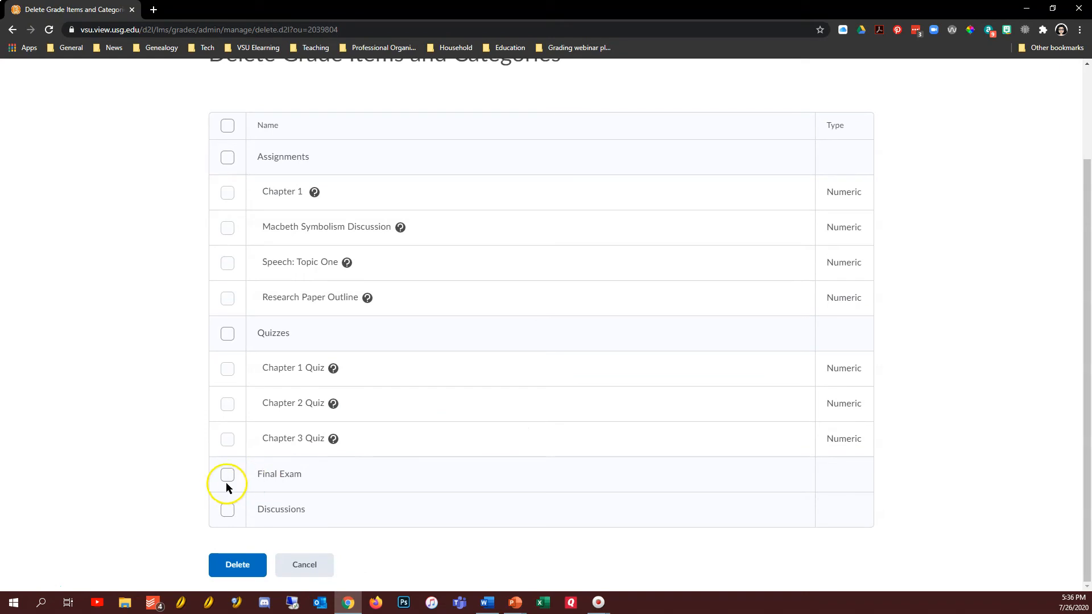
{"action": "left_click", "coordinate": [227, 512]}
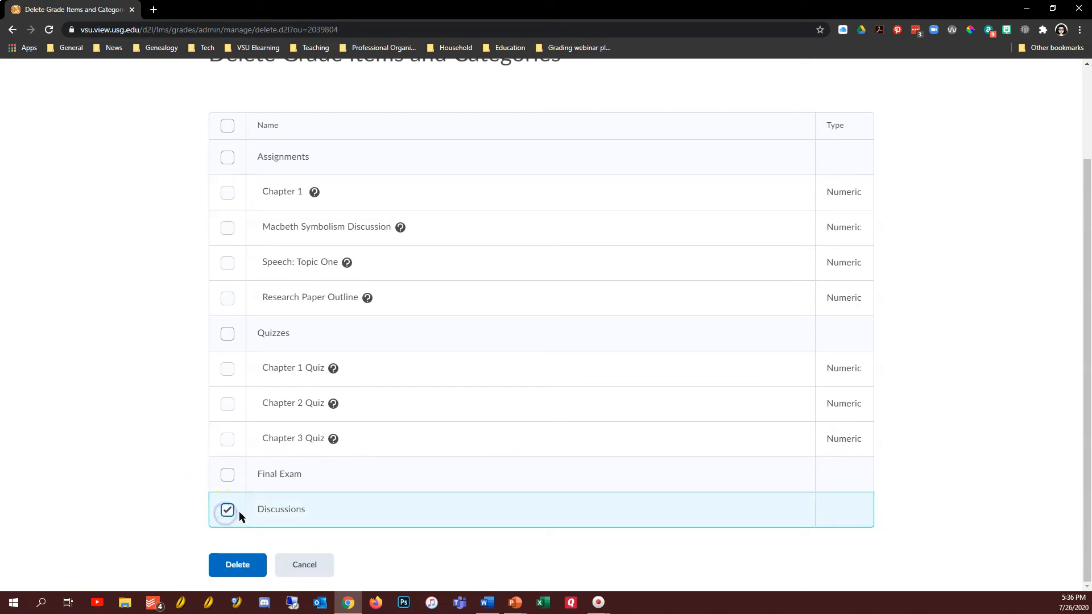
{"action": "left_click", "coordinate": [236, 566]}
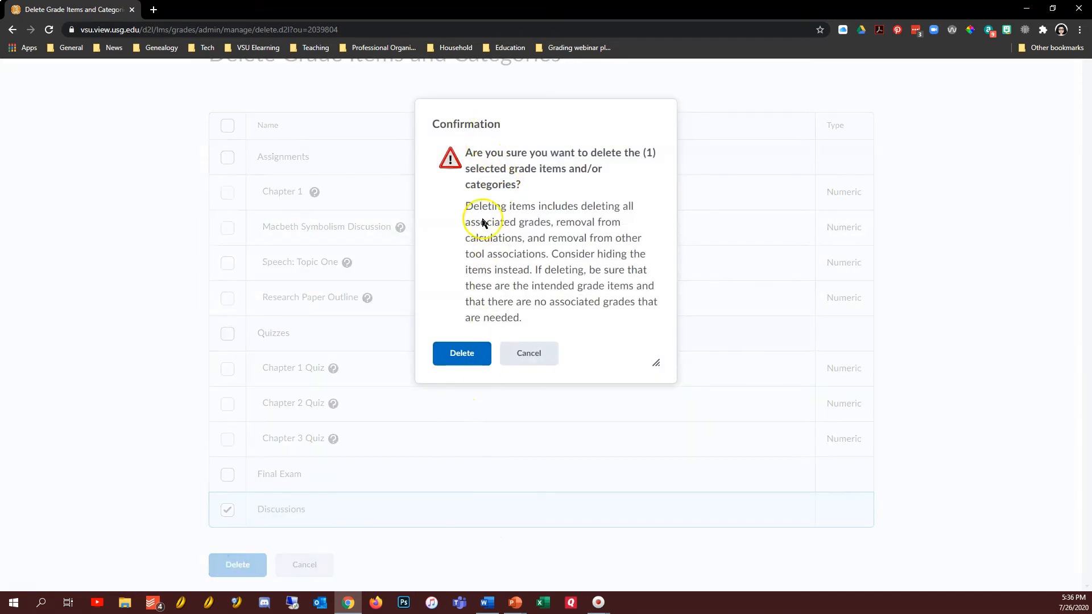
{"action": "left_click", "coordinate": [464, 349]}
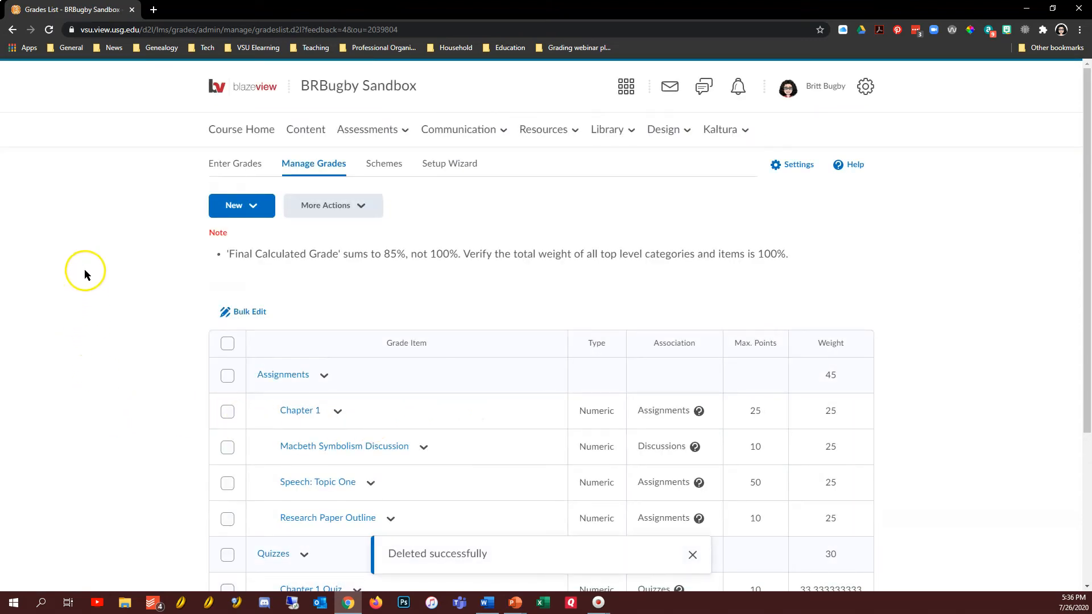
Edit the Assignments category and set its weight to 60
{"action": "scroll", "coordinate": [69, 261], "scroll_direction": "down", "scroll_amount": 4}
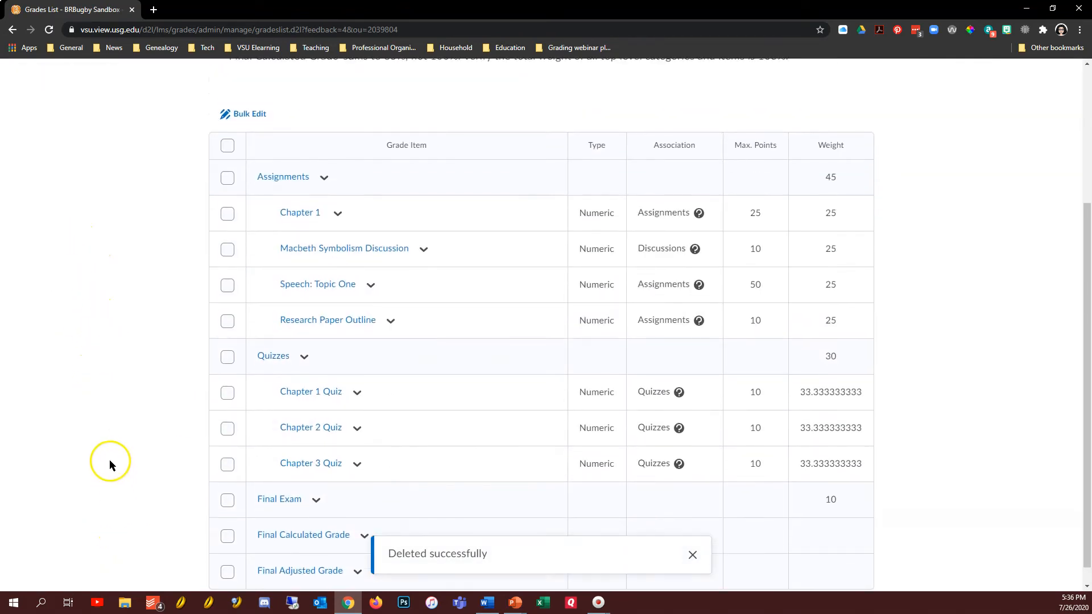
{"action": "scroll", "coordinate": [109, 459], "scroll_direction": "up", "scroll_amount": 3}
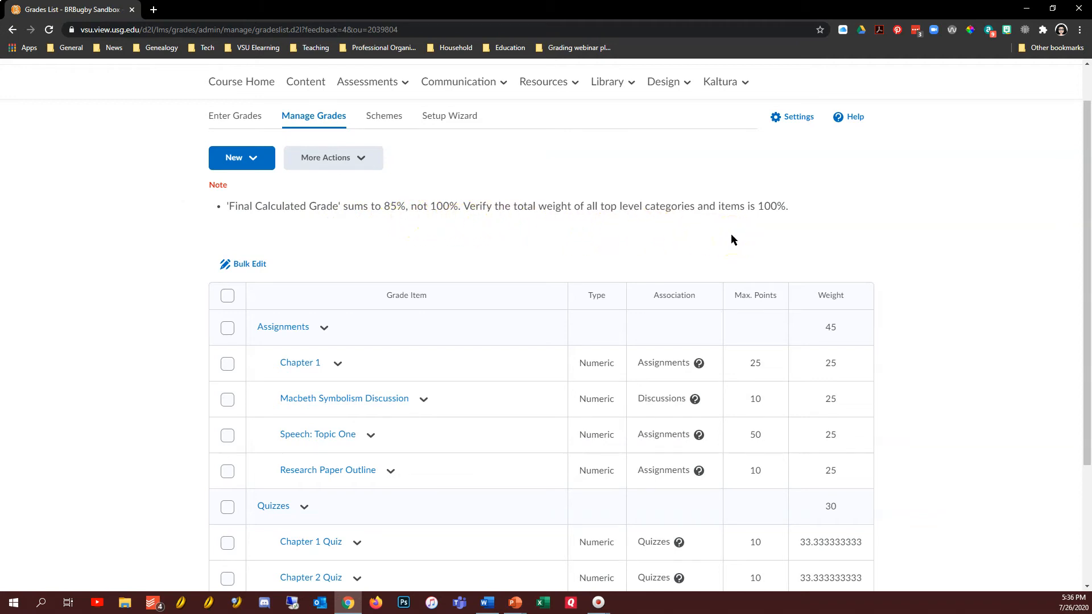
{"action": "left_click", "coordinate": [325, 330]}
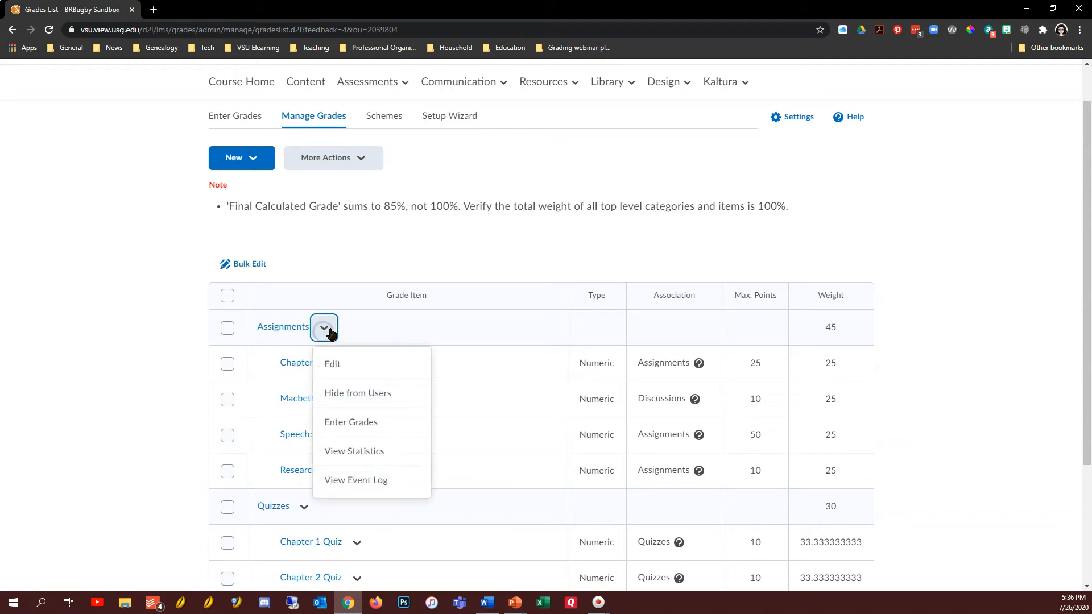
{"action": "left_click", "coordinate": [351, 364]}
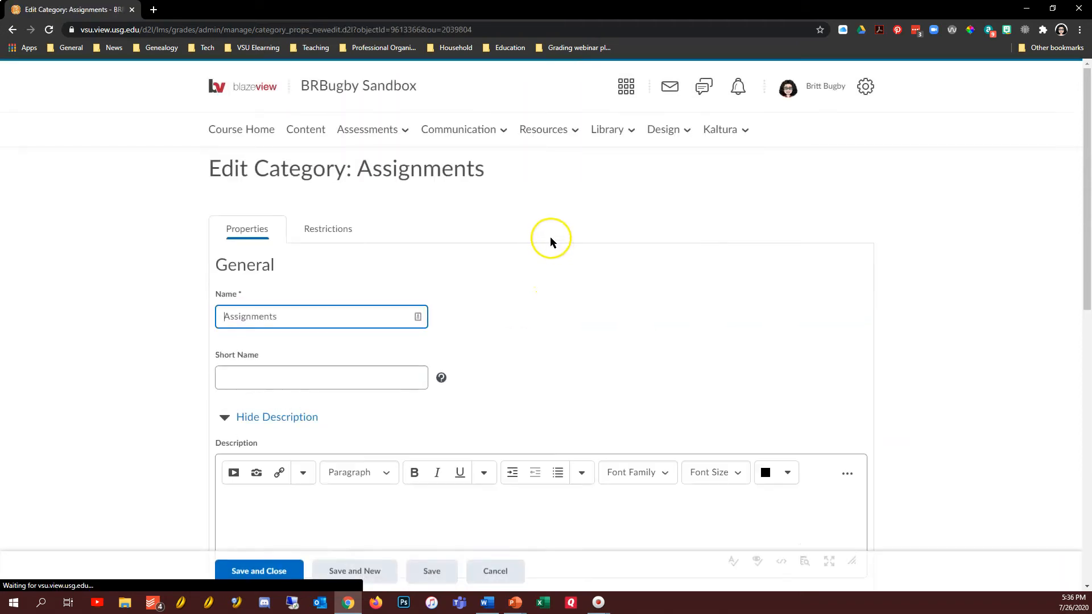
{"action": "scroll", "coordinate": [107, 319], "scroll_direction": "down", "scroll_amount": 5}
{"action": "left_click_drag", "start_coordinate": [245, 347], "coordinate": [209, 346]}
{"action": "type", "text": "60"}
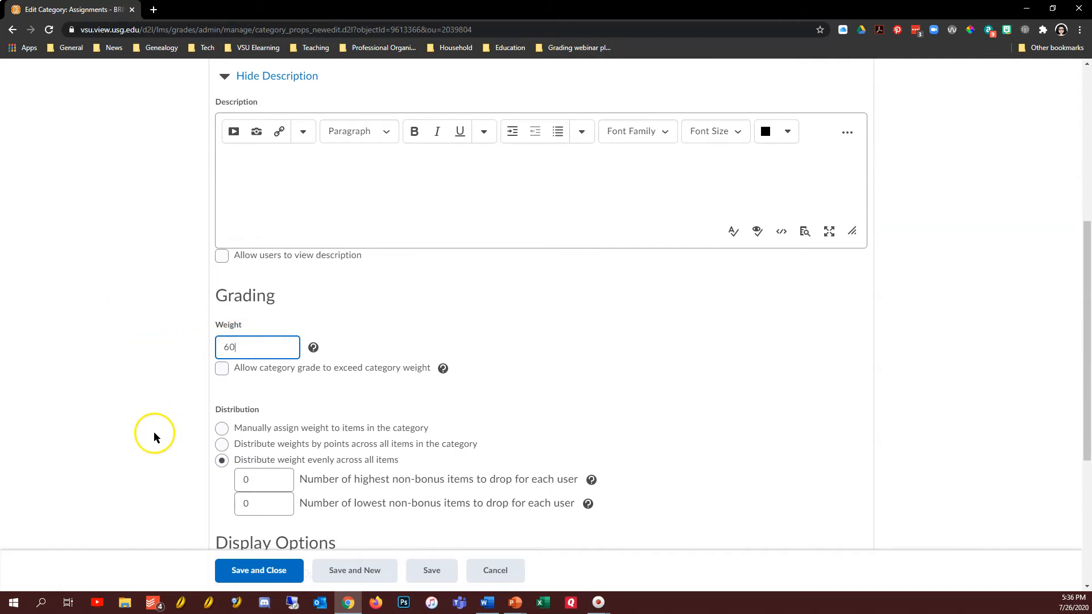
Distribute the Assignments category's weights by points across all items, and save and close the category
{"action": "scroll", "coordinate": [141, 424], "scroll_direction": "down", "scroll_amount": 1}
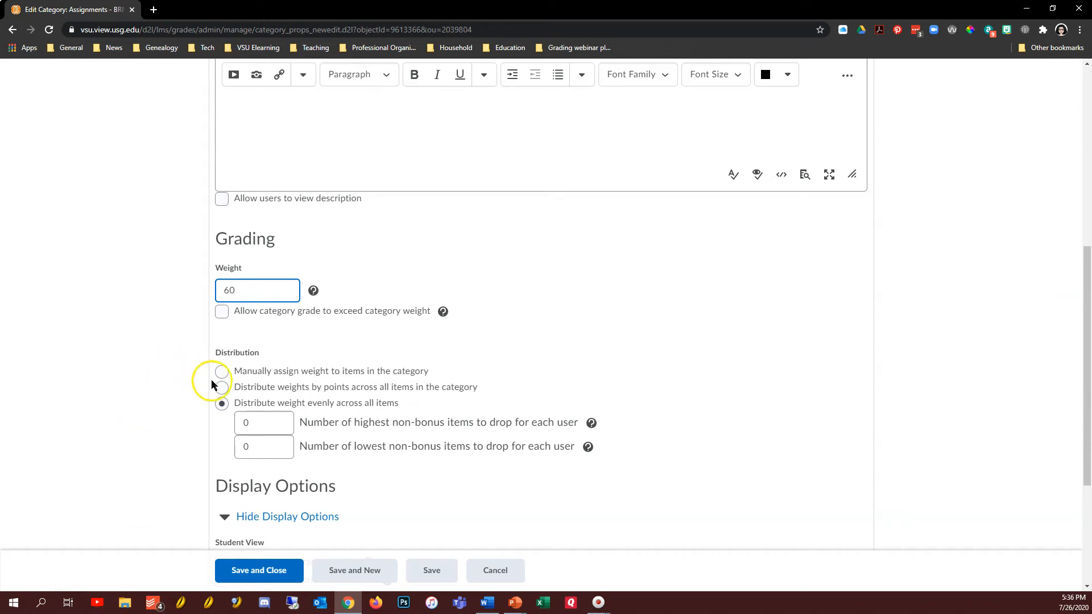
{"action": "left_click", "coordinate": [223, 388]}
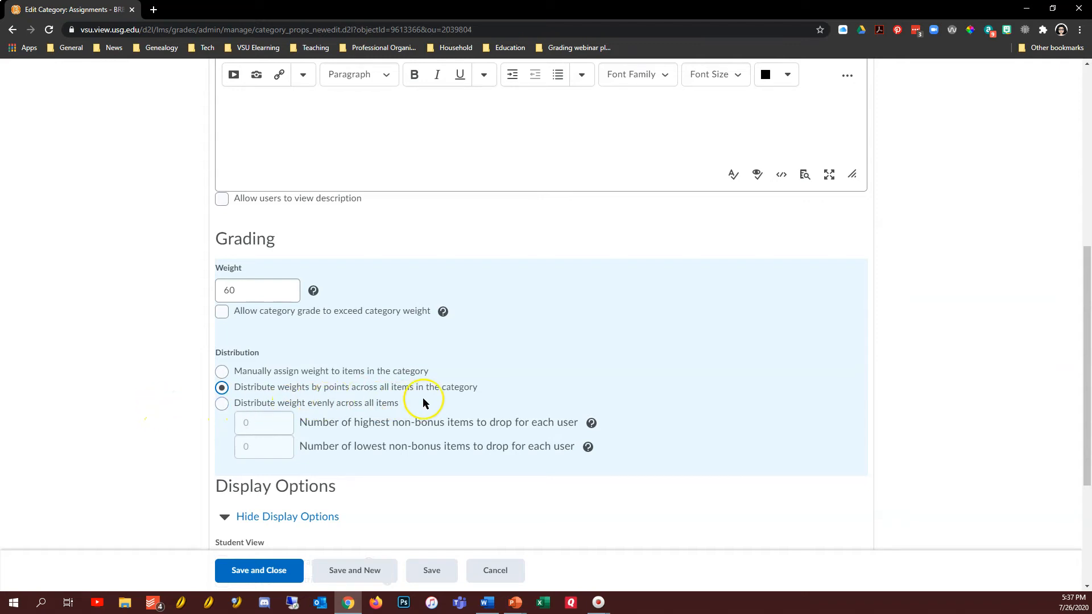
{"action": "left_click", "coordinate": [250, 571]}
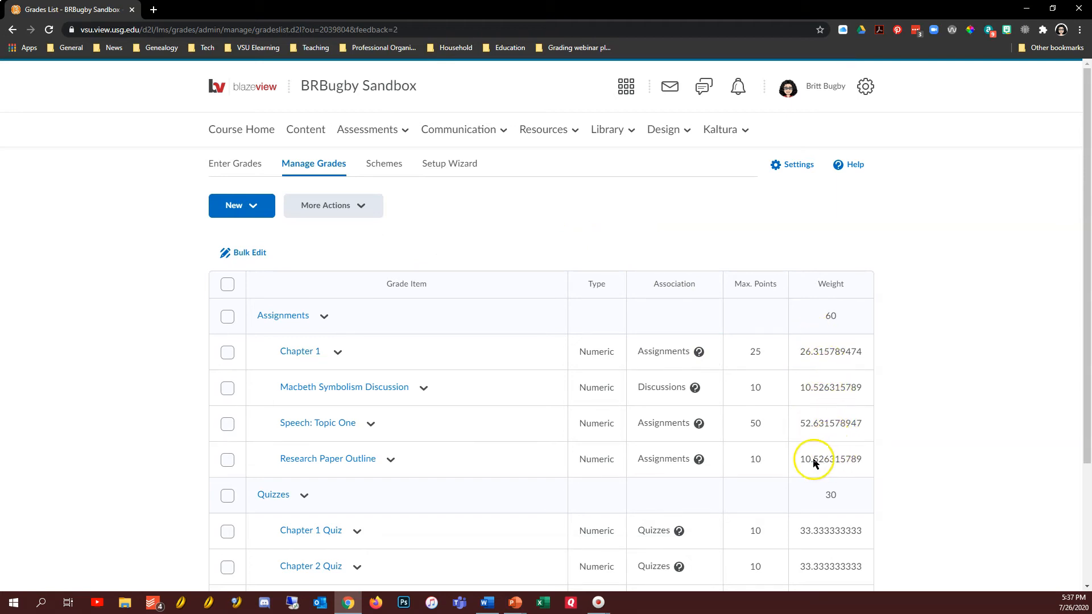
Reorder the grade categories by setting Assignments' sort order to 2, placing Quizzes first, and save the order
{"action": "scroll", "coordinate": [299, 404], "scroll_direction": "down", "scroll_amount": 1}
{"action": "scroll", "coordinate": [298, 405], "scroll_direction": "down", "scroll_amount": 3}
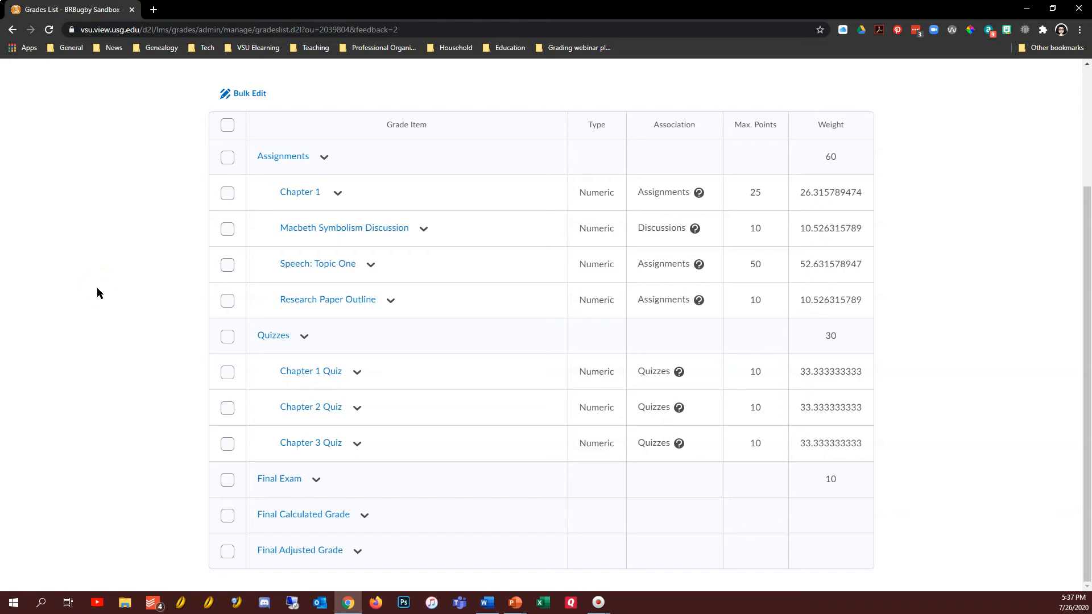
{"action": "scroll", "coordinate": [96, 288], "scroll_direction": "up", "scroll_amount": 3}
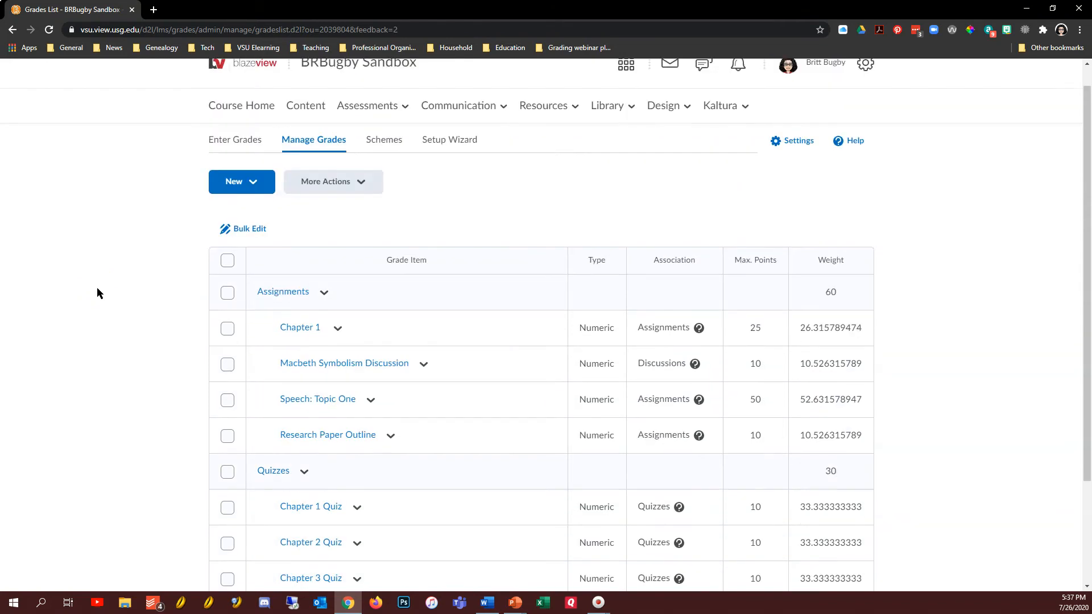
{"action": "left_click", "coordinate": [334, 206]}
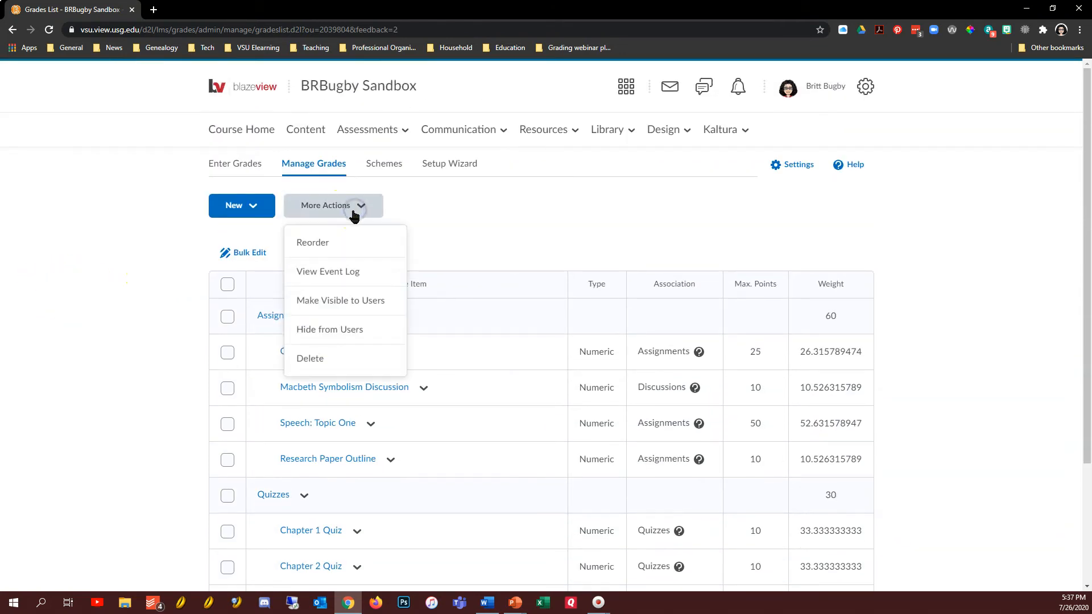
{"action": "left_click", "coordinate": [324, 243]}
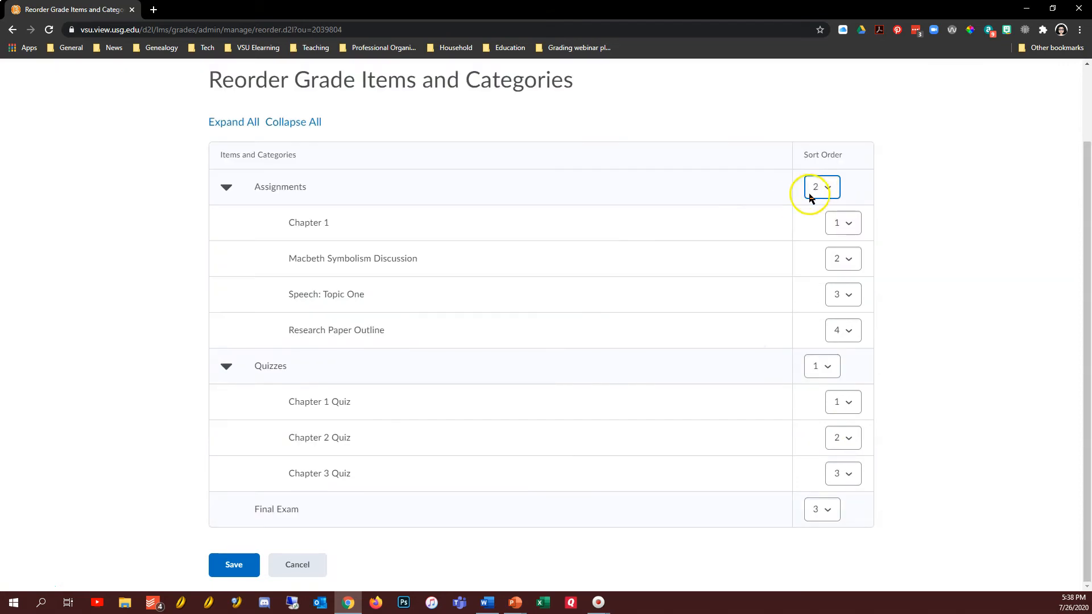
{"action": "left_click", "coordinate": [824, 189]}
{"action": "left_click", "coordinate": [828, 213]}
{"action": "left_click", "coordinate": [230, 565]}
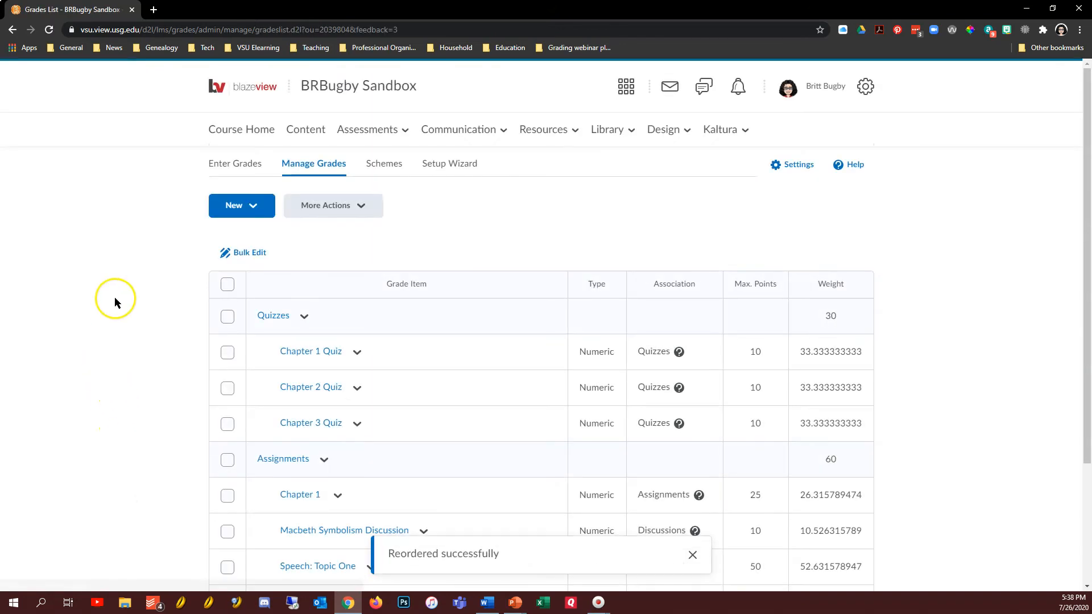
Review the category and item column order in the Enter Grades view
{"action": "scroll", "coordinate": [116, 295], "scroll_direction": "down", "scroll_amount": 2}
{"action": "scroll", "coordinate": [161, 348], "scroll_direction": "up", "scroll_amount": 2}
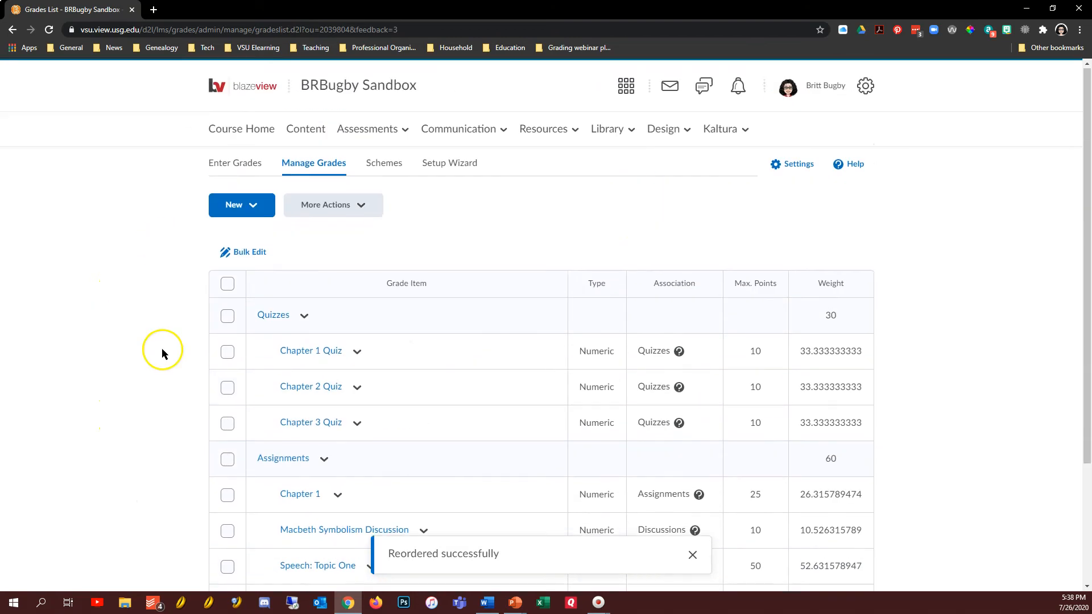
{"action": "left_click", "coordinate": [243, 168]}
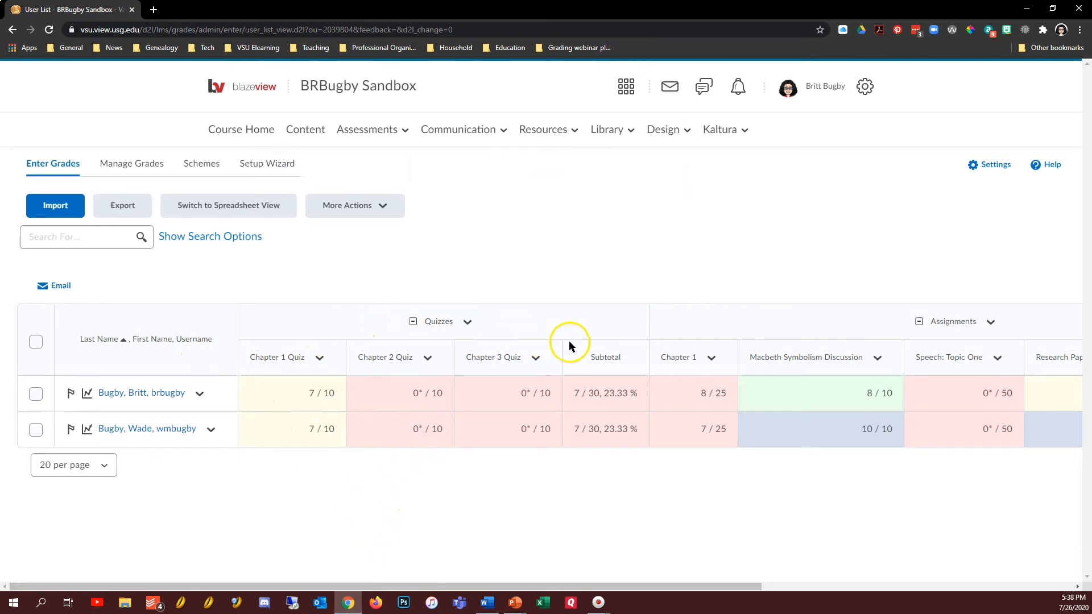
{"action": "left_click_drag", "start_coordinate": [654, 587], "coordinate": [526, 594]}
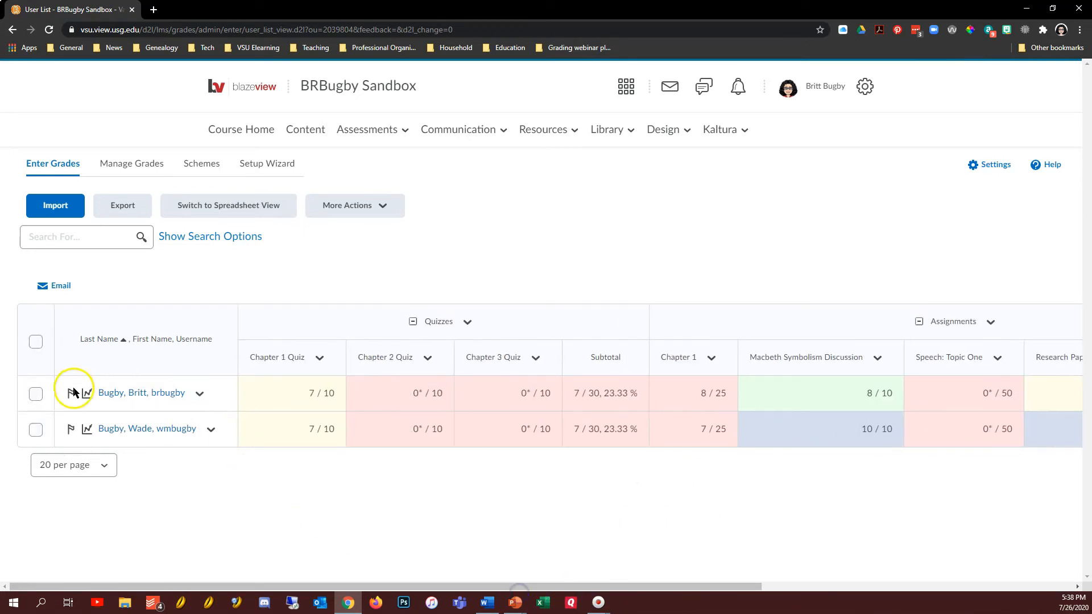
Preview the first listed student's view of the grades, maximized to show all weighted categories, and close the preview
{"action": "left_click", "coordinate": [199, 393]}
{"action": "left_click", "coordinate": [222, 431]}
{"action": "left_click_drag", "start_coordinate": [261, 12], "coordinate": [537, 1]}
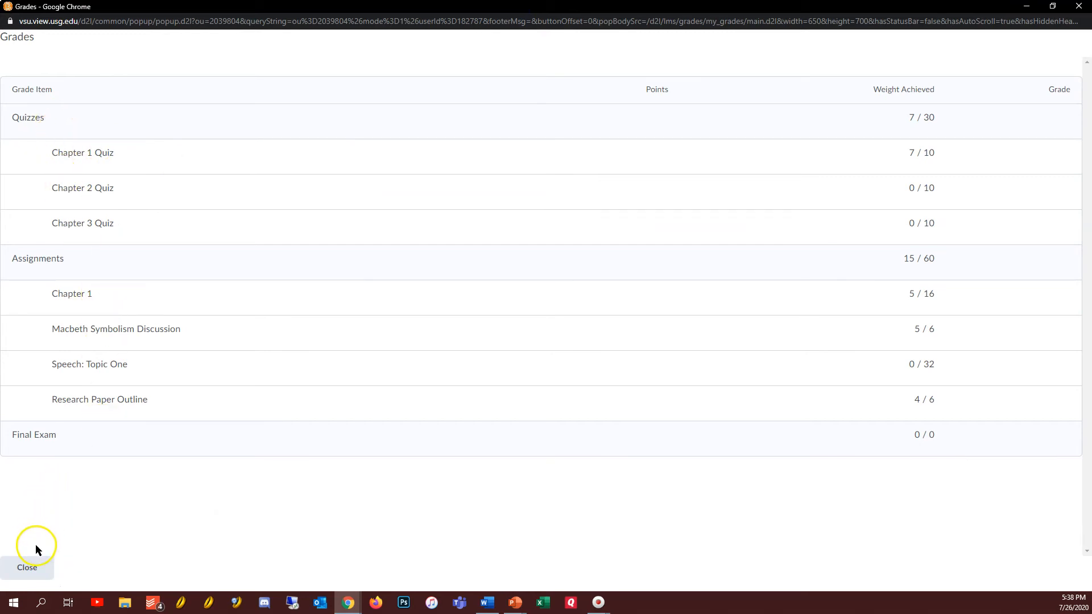
{"action": "left_click", "coordinate": [34, 567]}
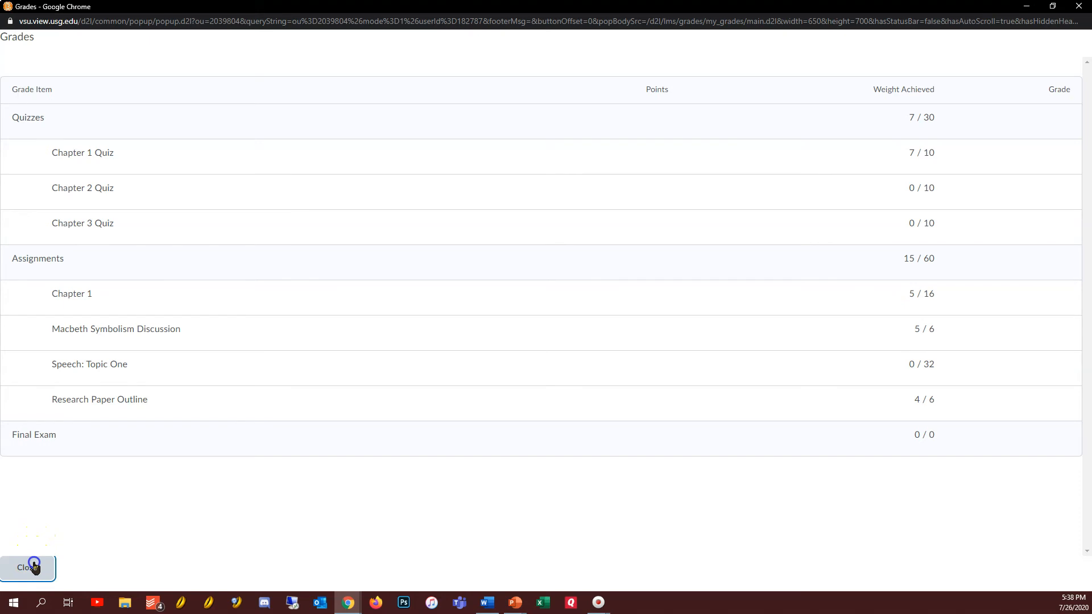
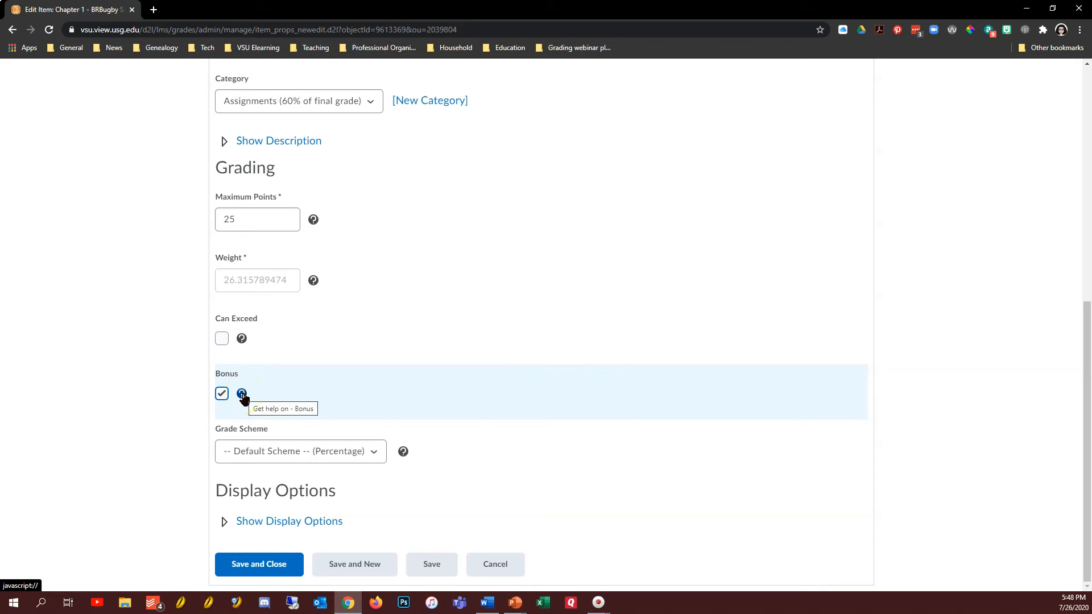
Read the help on the Bonus option, and save and close the Chapter 1 item with Bonus enabled
{"action": "left_click", "coordinate": [241, 394]}
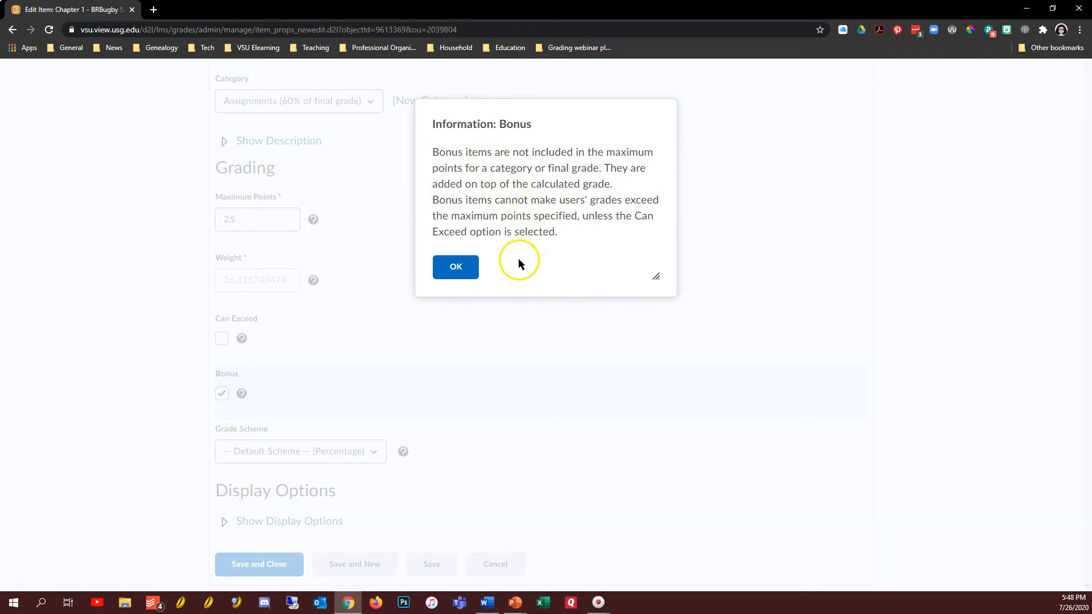
{"action": "left_click", "coordinate": [466, 273]}
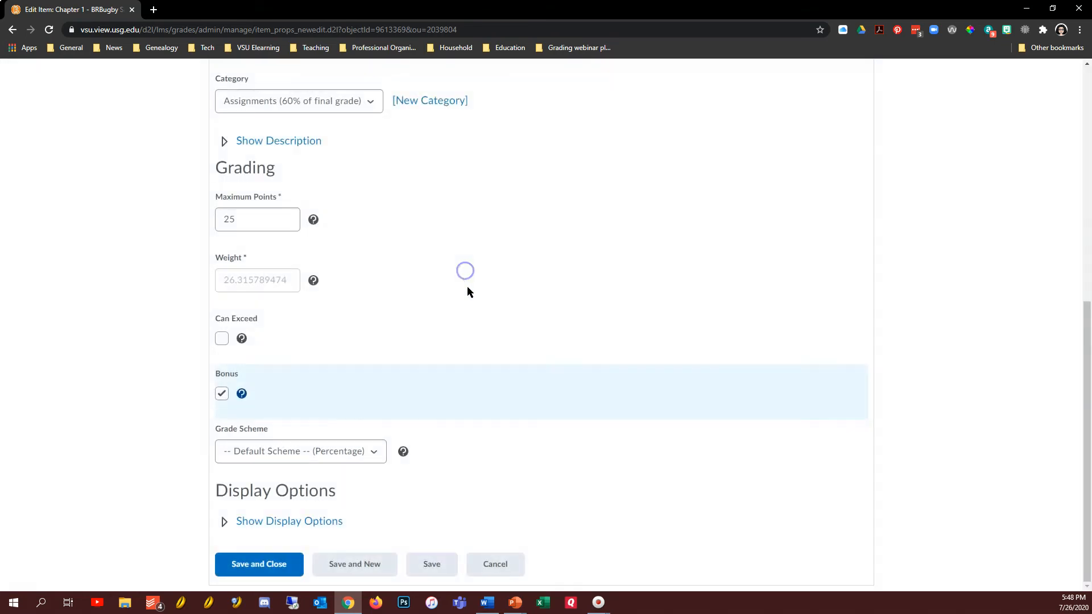
{"action": "left_click", "coordinate": [267, 566]}
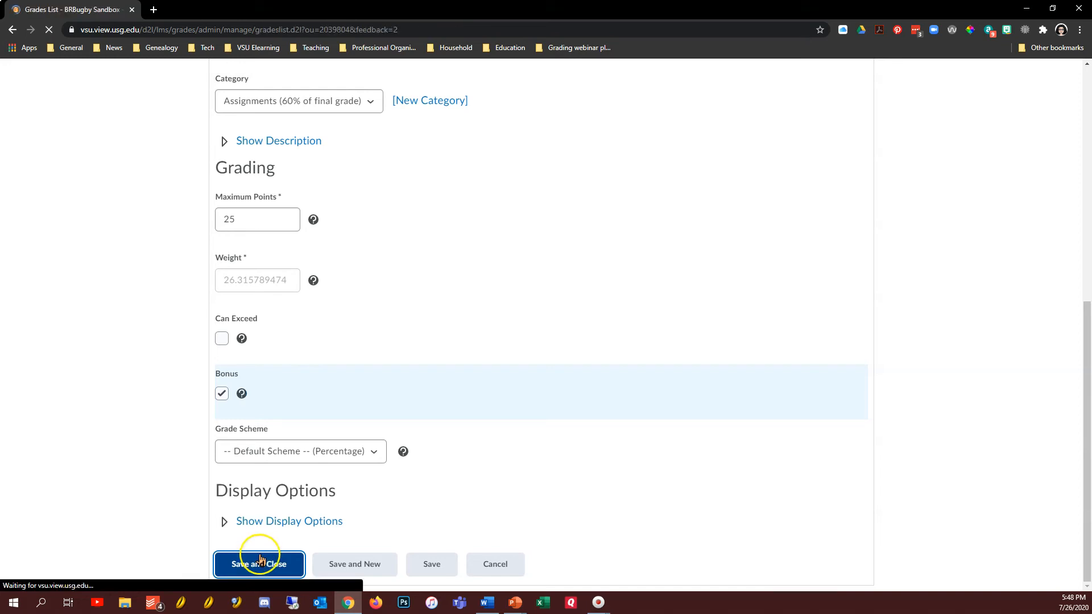
{"action": "scroll", "coordinate": [115, 394], "scroll_direction": "down", "scroll_amount": 3}
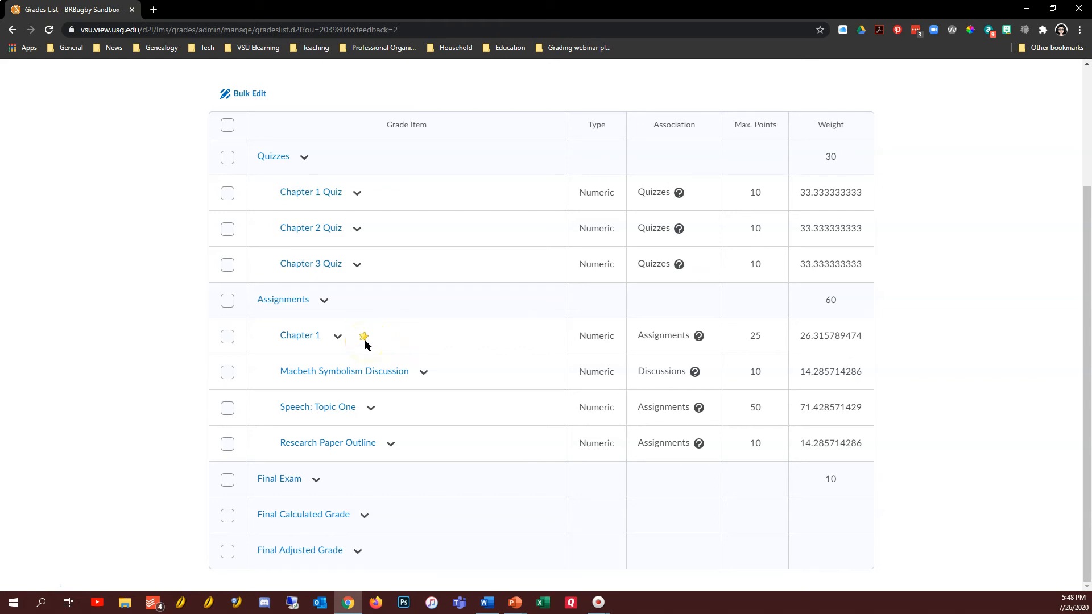
{"action": "scroll", "coordinate": [122, 299], "scroll_direction": "up", "scroll_amount": 3}
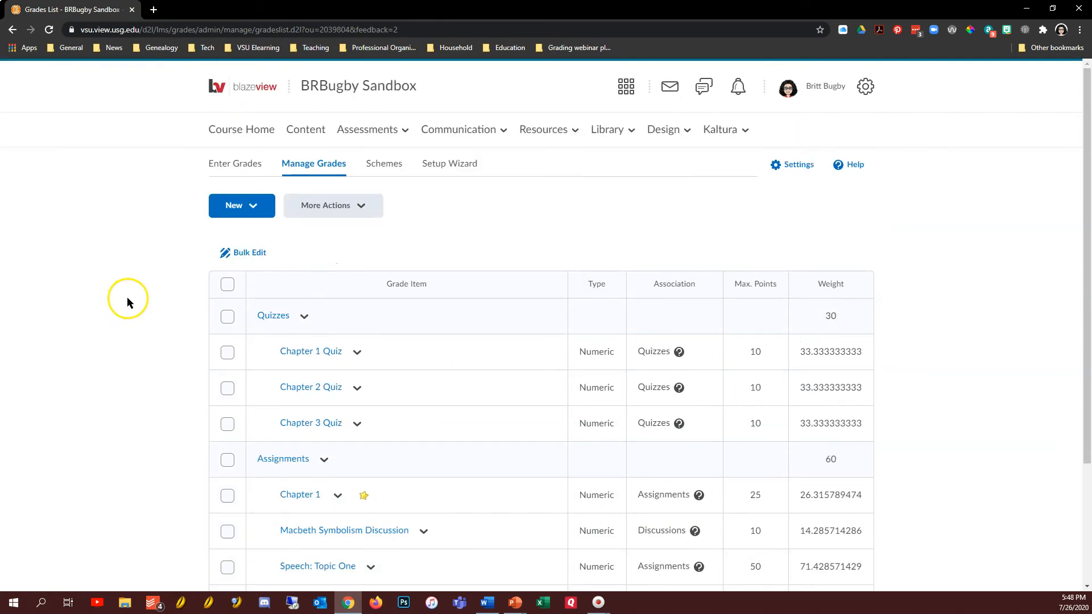
In Enter Grades, preview the first listed student's grades to examine how the Chapter 1 bonus item counts, and close the preview
{"action": "left_click", "coordinate": [242, 164]}
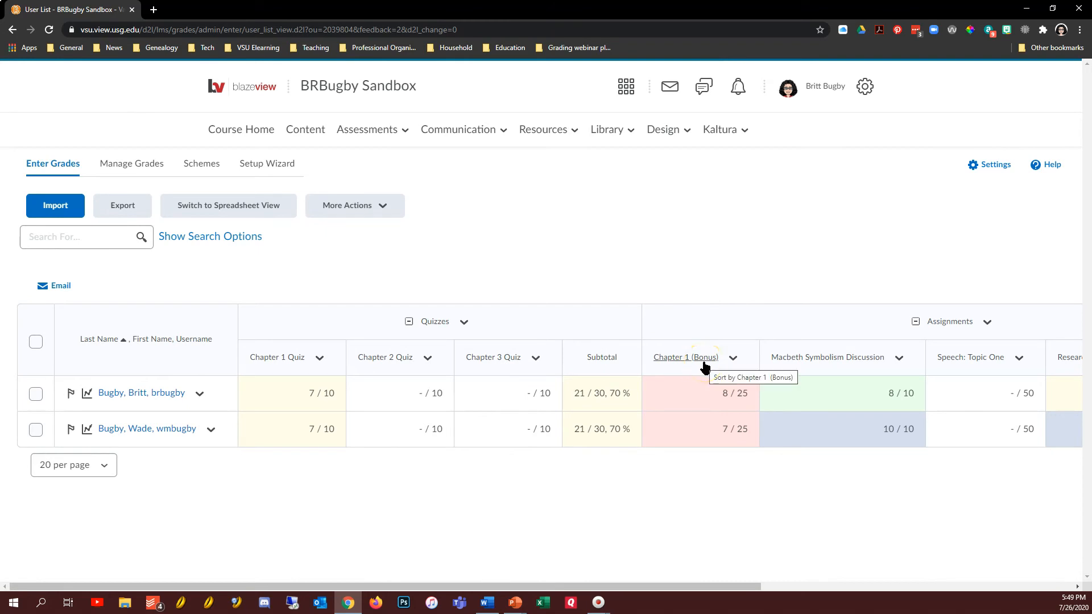
{"action": "left_click", "coordinate": [199, 393]}
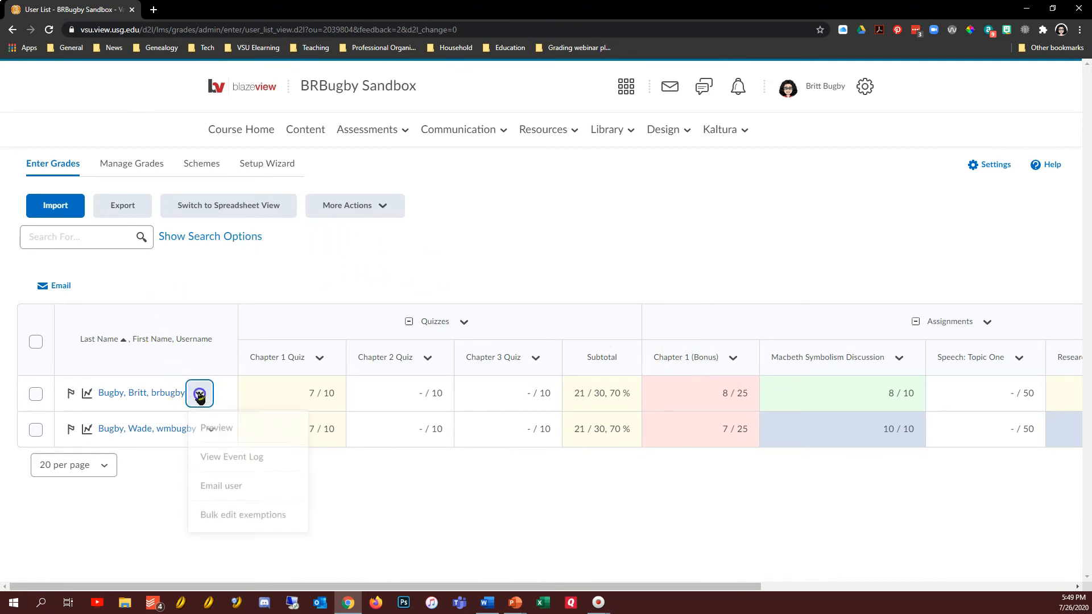
{"action": "left_click", "coordinate": [237, 432]}
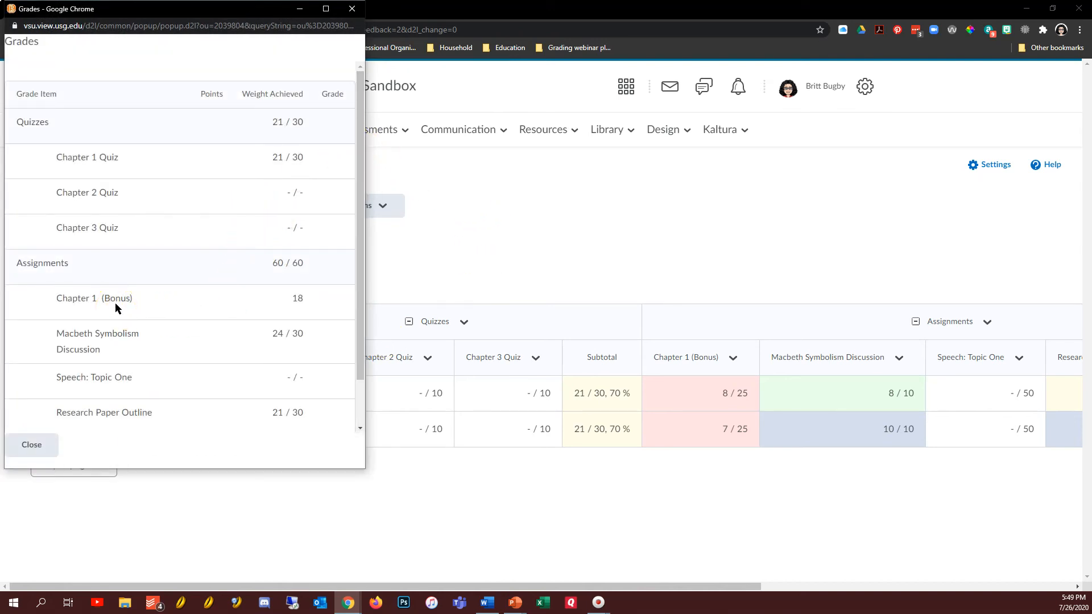
{"action": "left_click", "coordinate": [26, 449]}
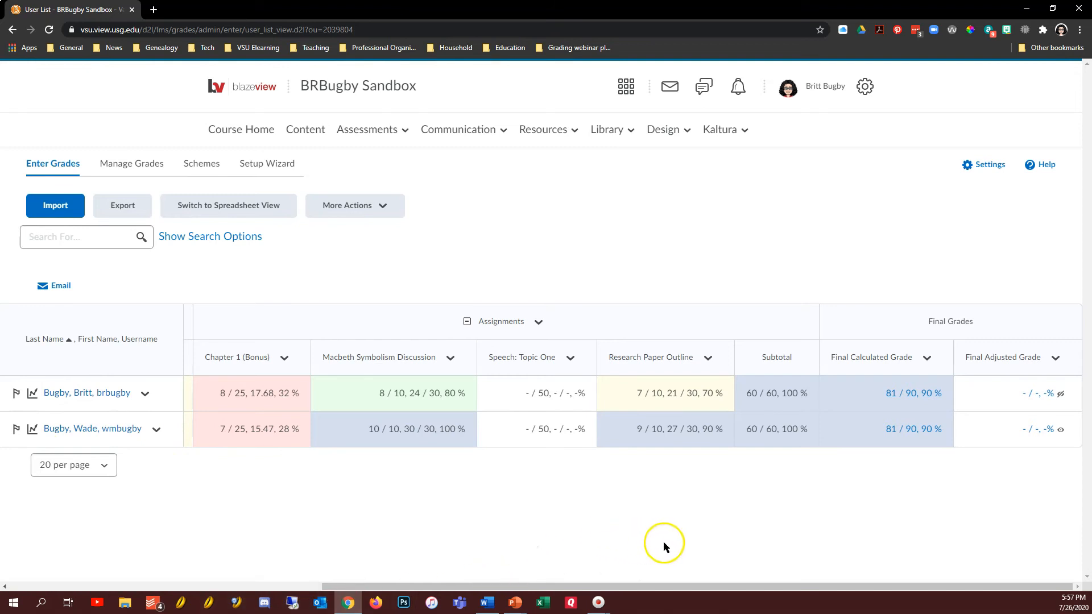
Open grade entry for the Final Calculated Grade and set the first student's final adjusted grade to 83 / 90
{"action": "left_click", "coordinate": [929, 358]}
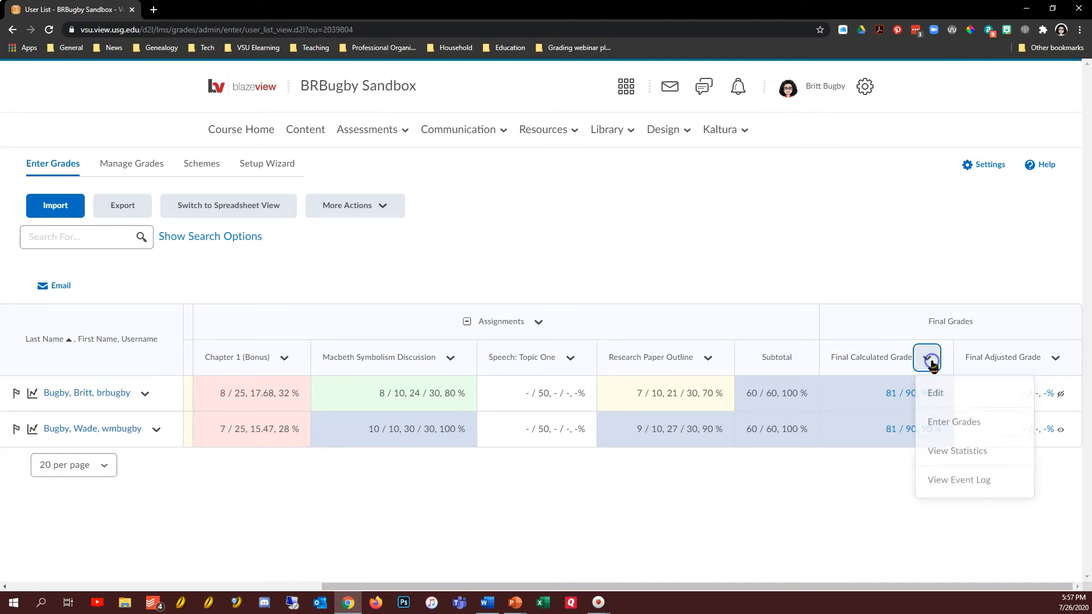
{"action": "left_click", "coordinate": [953, 426]}
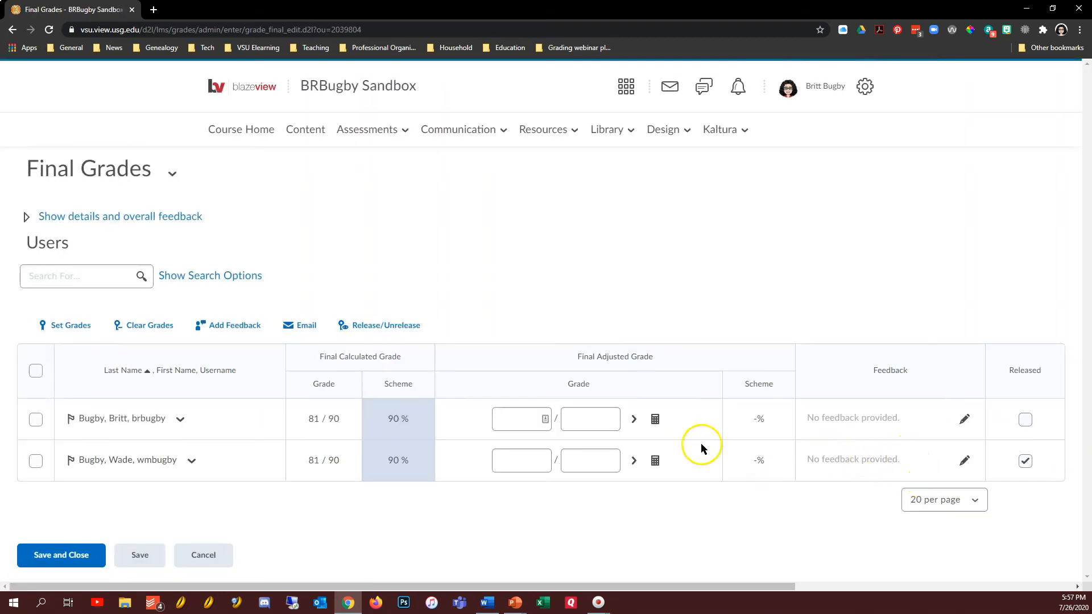
{"action": "left_click", "coordinate": [501, 416]}
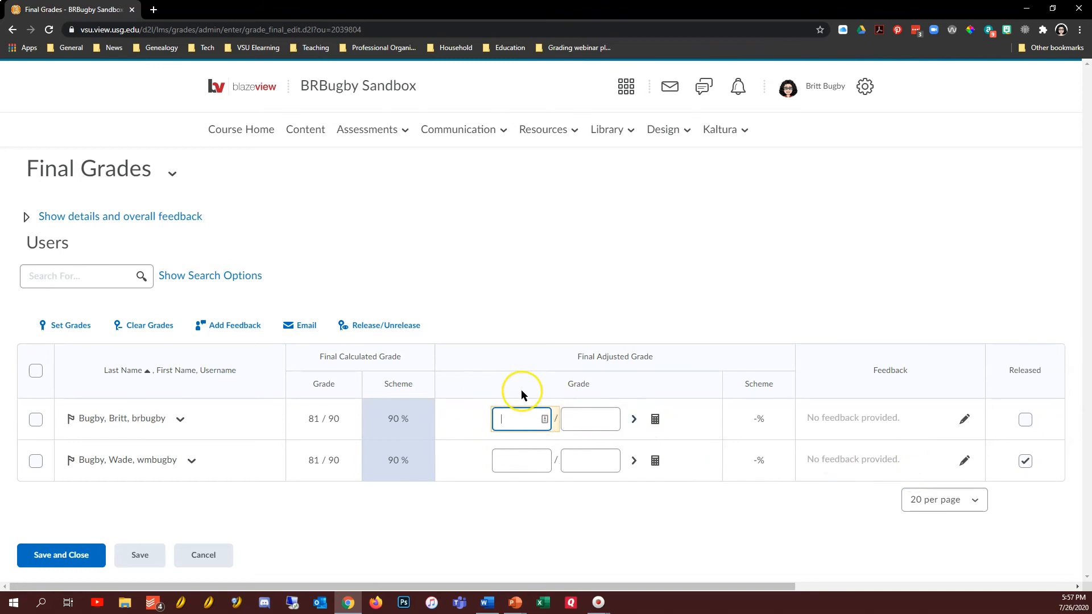
{"action": "type", "text": "83"}
{"action": "left_click", "coordinate": [592, 419]}
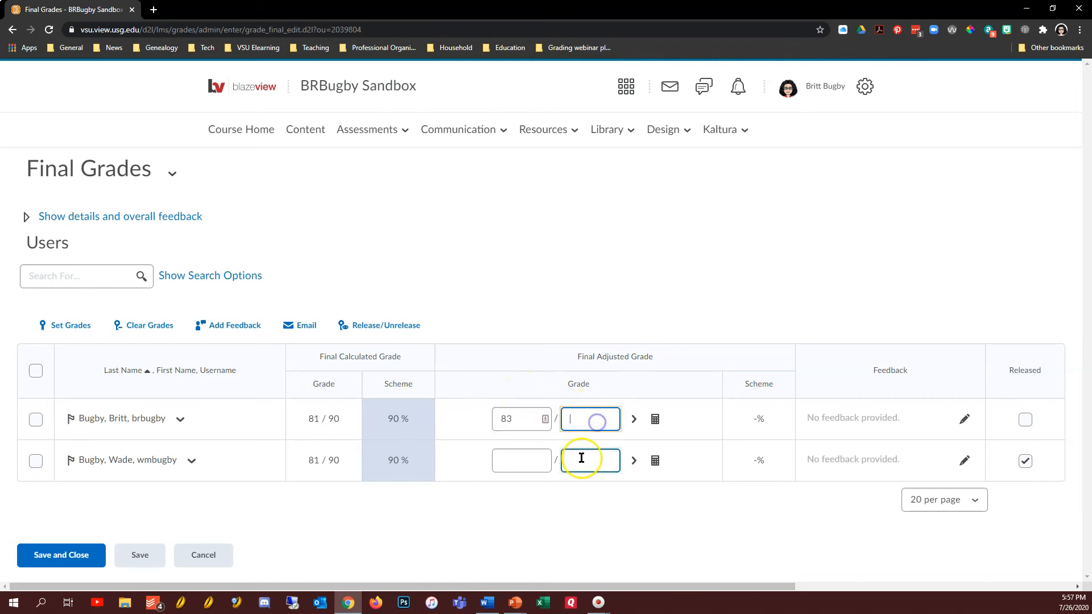
{"action": "type", "text": "90"}
Add the feedback "2 points for extra project" to the first student's final grade and save it
{"action": "left_click", "coordinate": [965, 420]}
{"action": "left_click", "coordinate": [463, 232]}
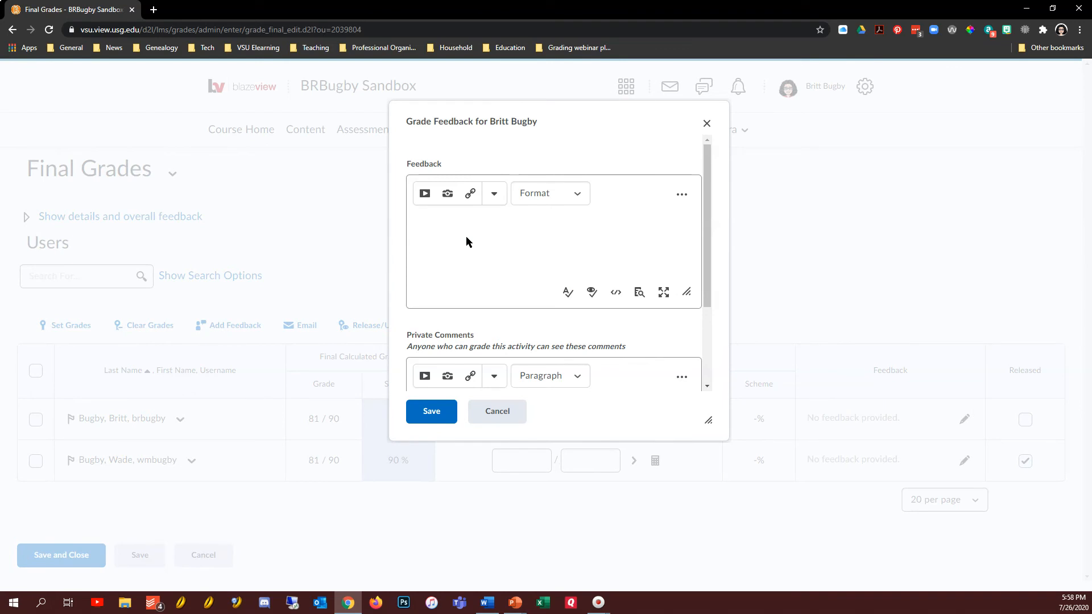
{"action": "type", "text": "2 points for extra project"}
{"action": "left_click", "coordinate": [433, 416]}
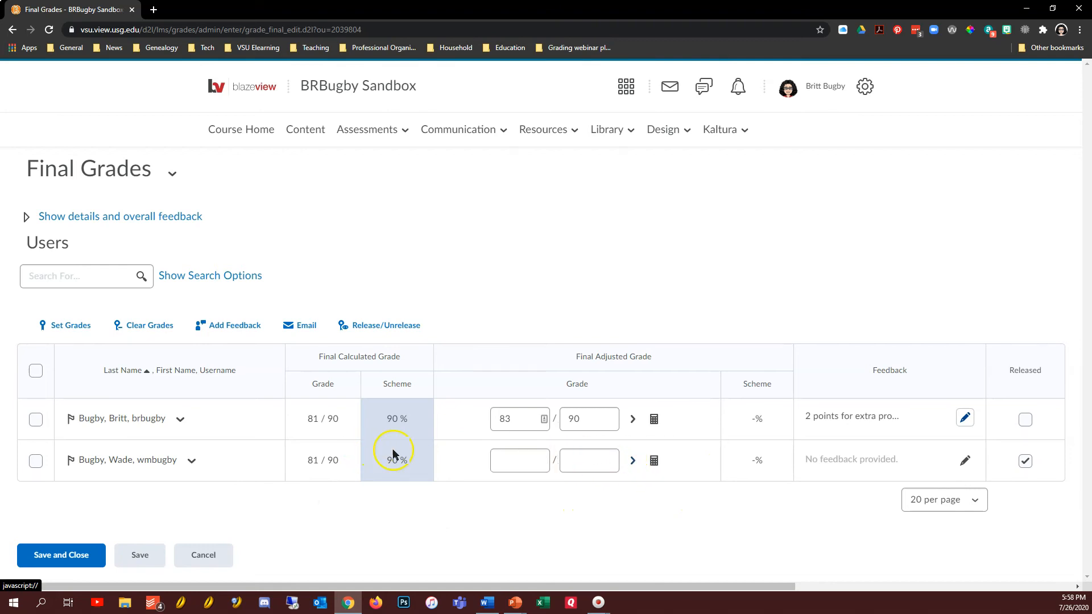
Transfer the second student's calculated grade to the adjusted grade, release the first student's final grade, and save and close the final grades
{"action": "left_click", "coordinate": [633, 461]}
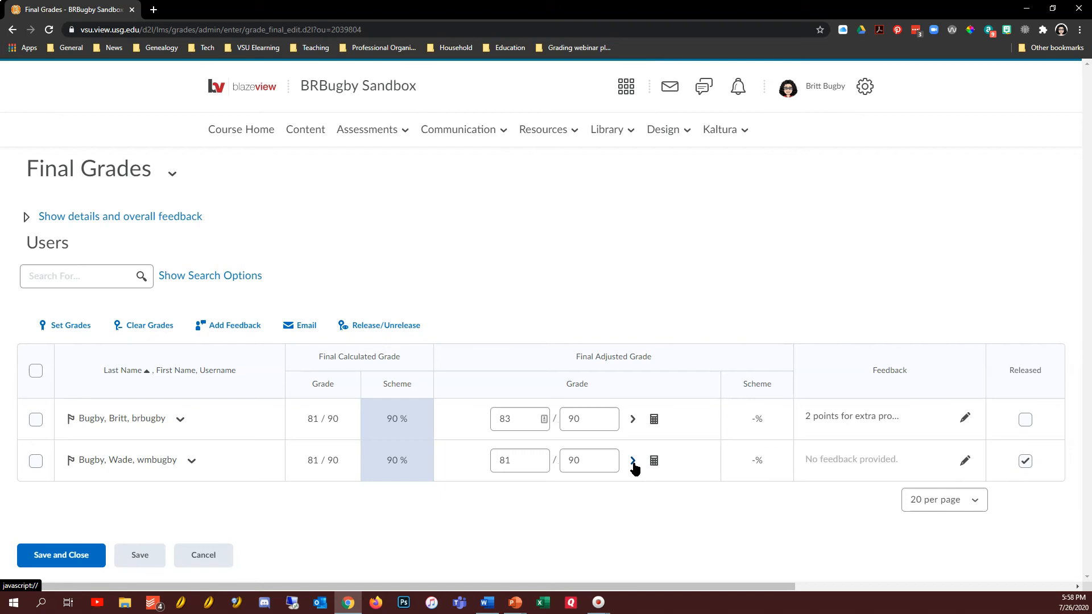
{"action": "left_click", "coordinate": [1026, 419]}
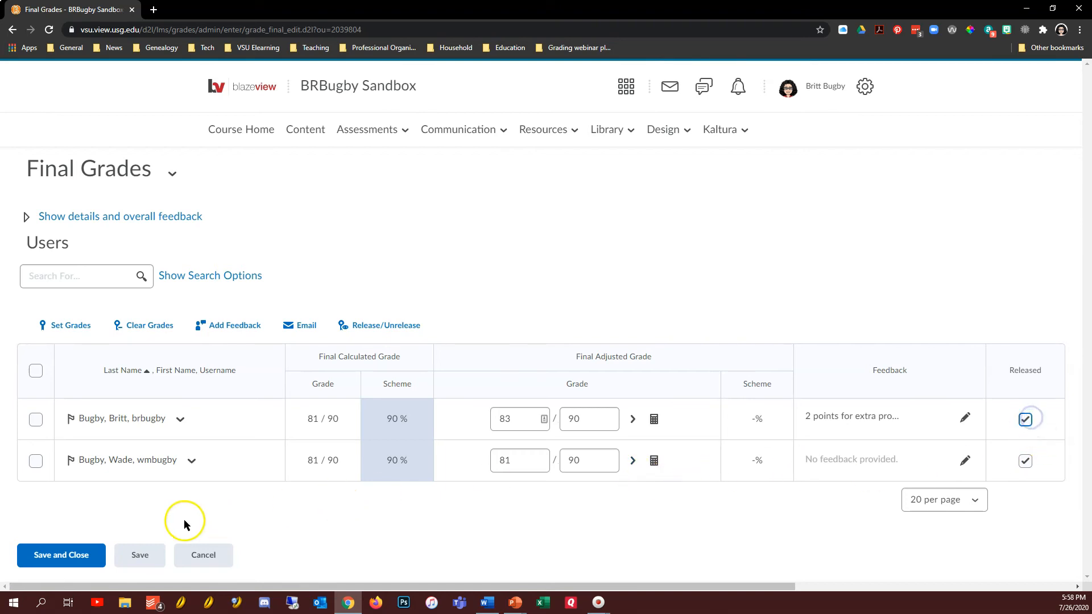
{"action": "left_click", "coordinate": [70, 556]}
{"action": "left_click", "coordinate": [479, 206]}
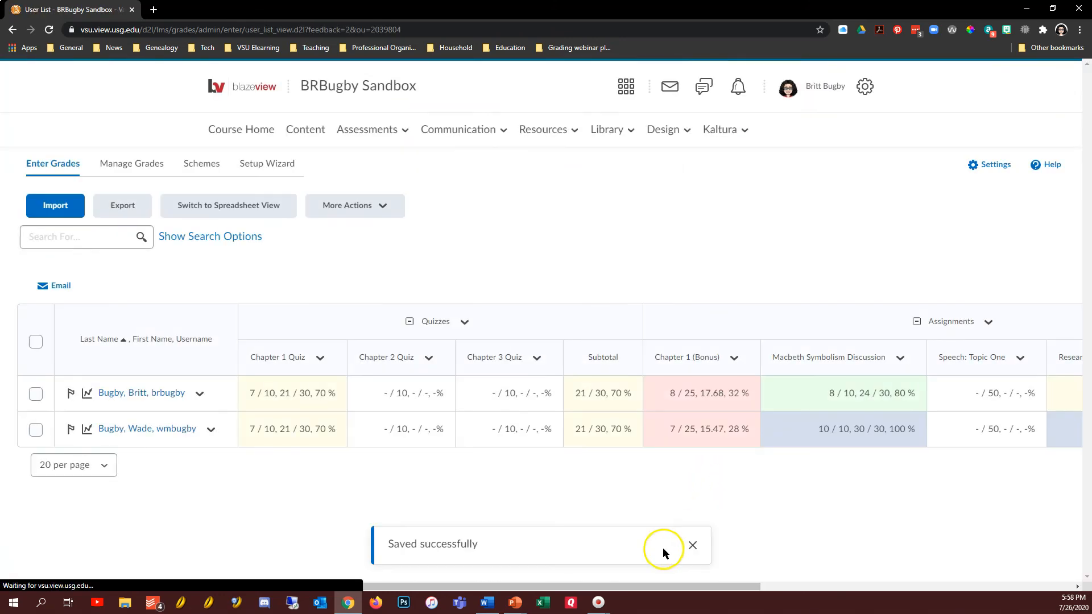
{"action": "left_click", "coordinate": [865, 586]}
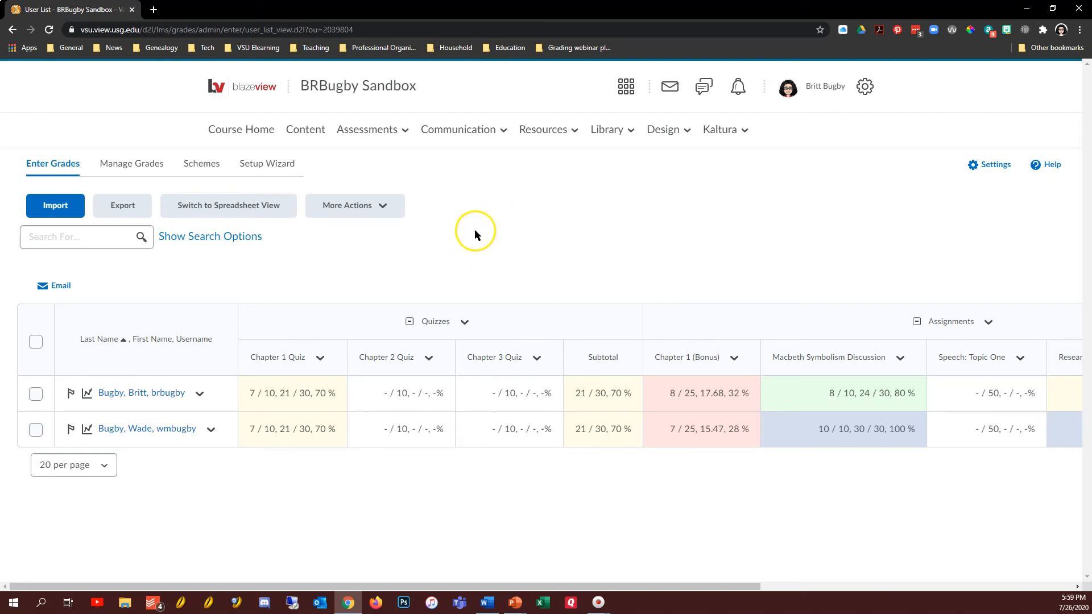
Edit the Quizzes category and set the number of lowest non-bonus items to drop for each user to 1
{"action": "left_click", "coordinate": [464, 320]}
{"action": "left_click", "coordinate": [466, 322]}
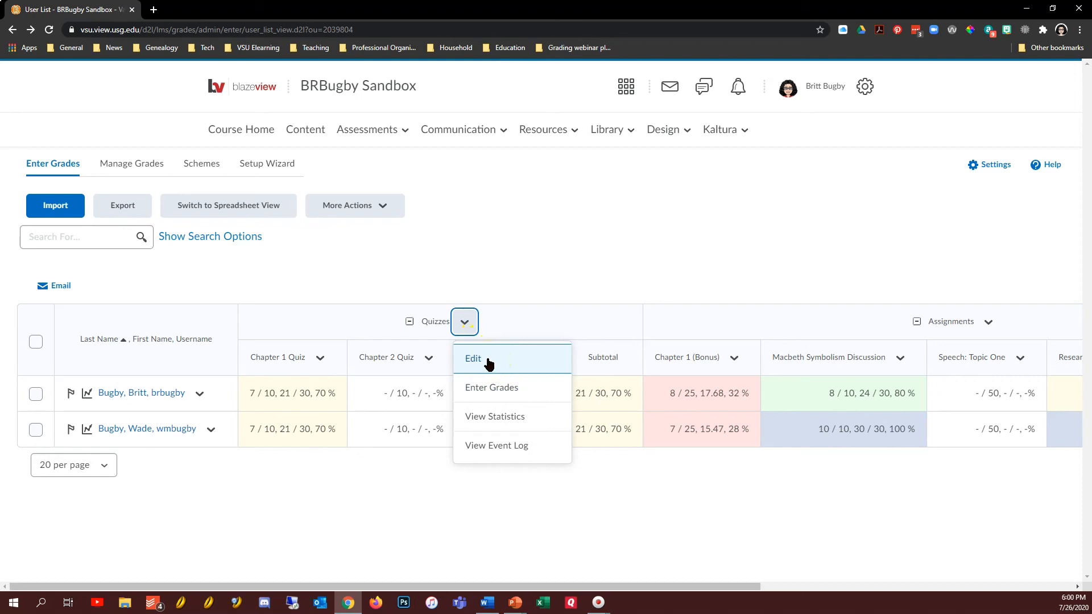
{"action": "left_click", "coordinate": [472, 357]}
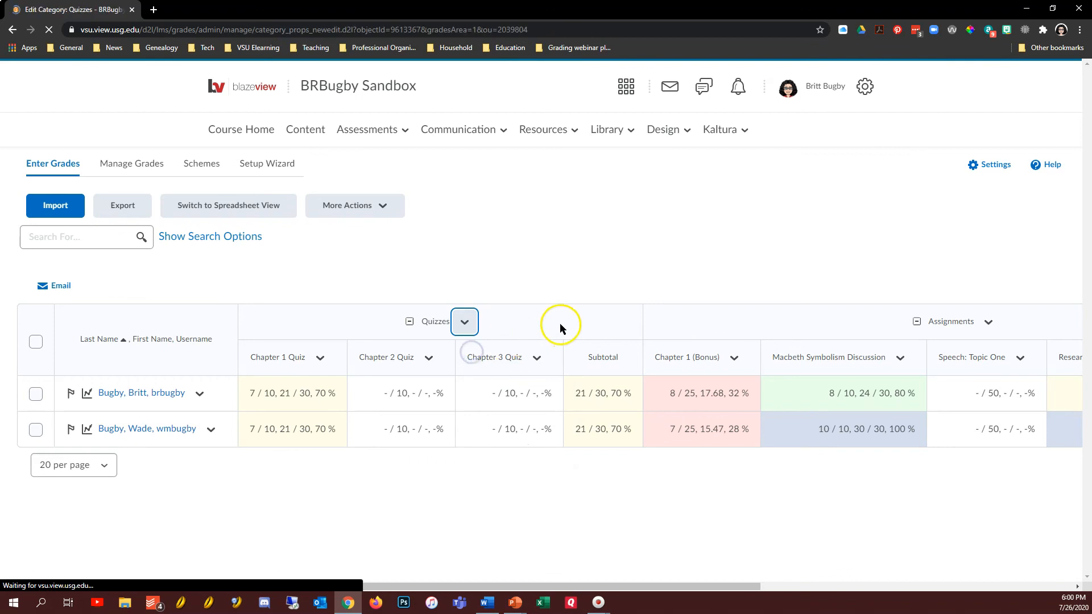
{"action": "scroll", "coordinate": [500, 287], "scroll_direction": "down", "scroll_amount": 8}
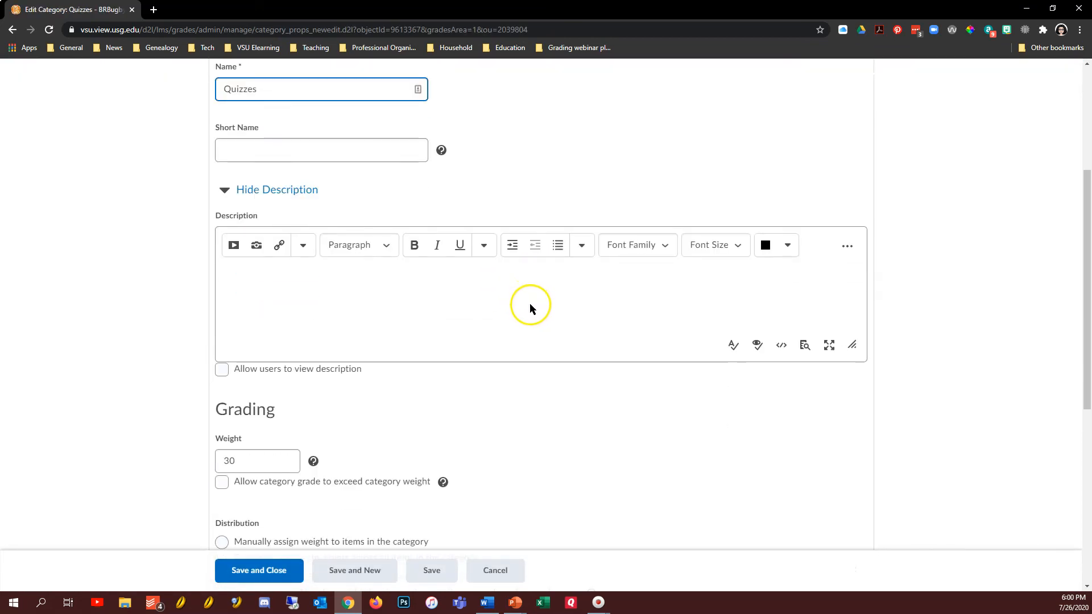
{"action": "scroll", "coordinate": [530, 309], "scroll_direction": "down", "scroll_amount": 3}
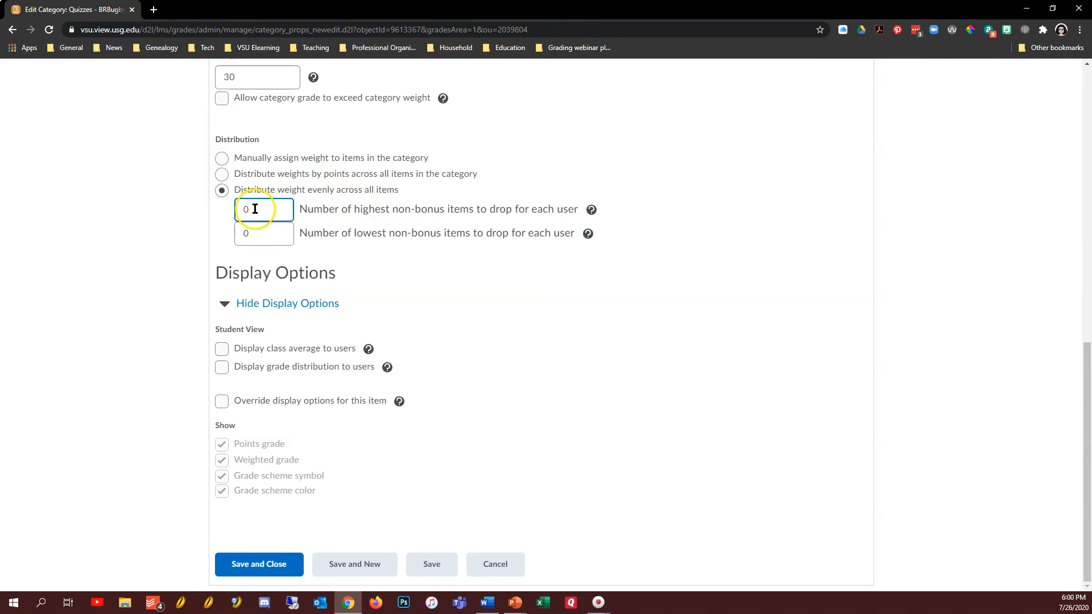
{"action": "left_click_drag", "start_coordinate": [254, 237], "coordinate": [243, 237]}
{"action": "type", "text": "1"}
Read the help on dropping the lowest non-bonus items, and save and close the Quizzes category
{"action": "left_click", "coordinate": [587, 234]}
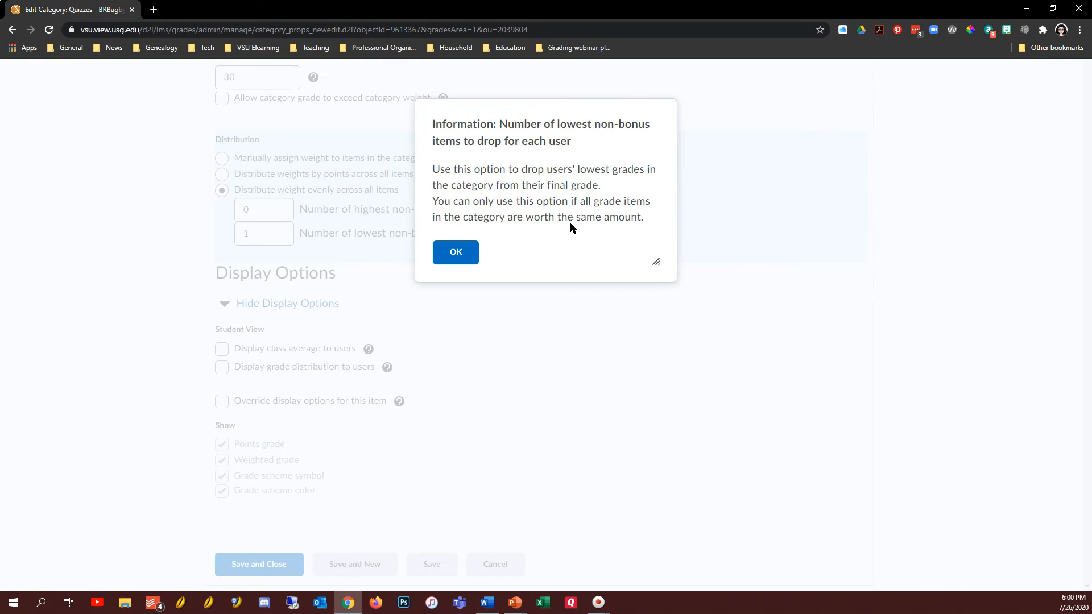
{"action": "left_click", "coordinate": [460, 253]}
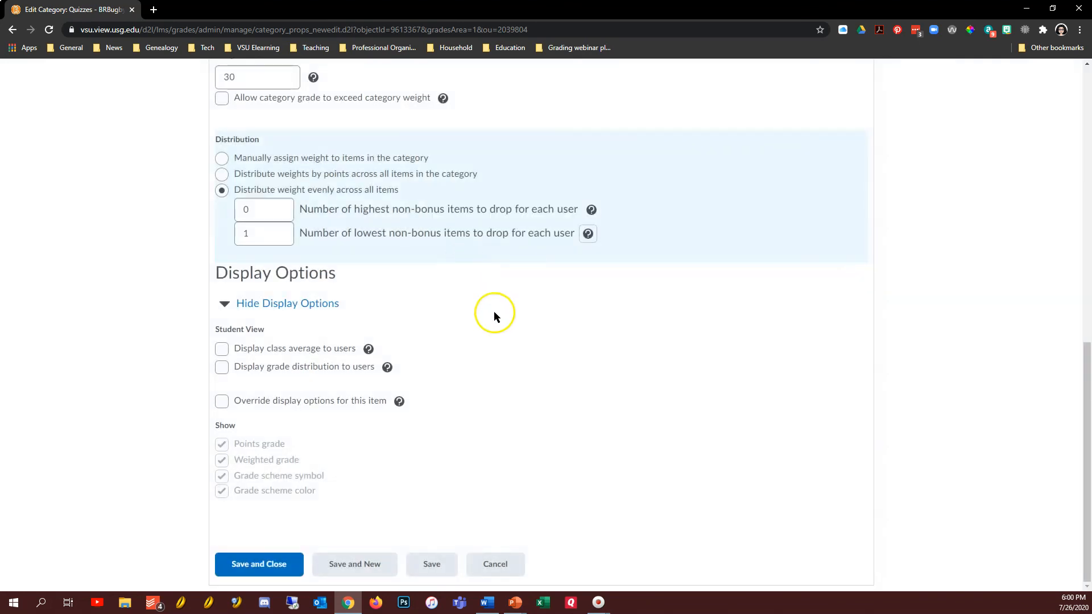
{"action": "left_click", "coordinate": [266, 567]}
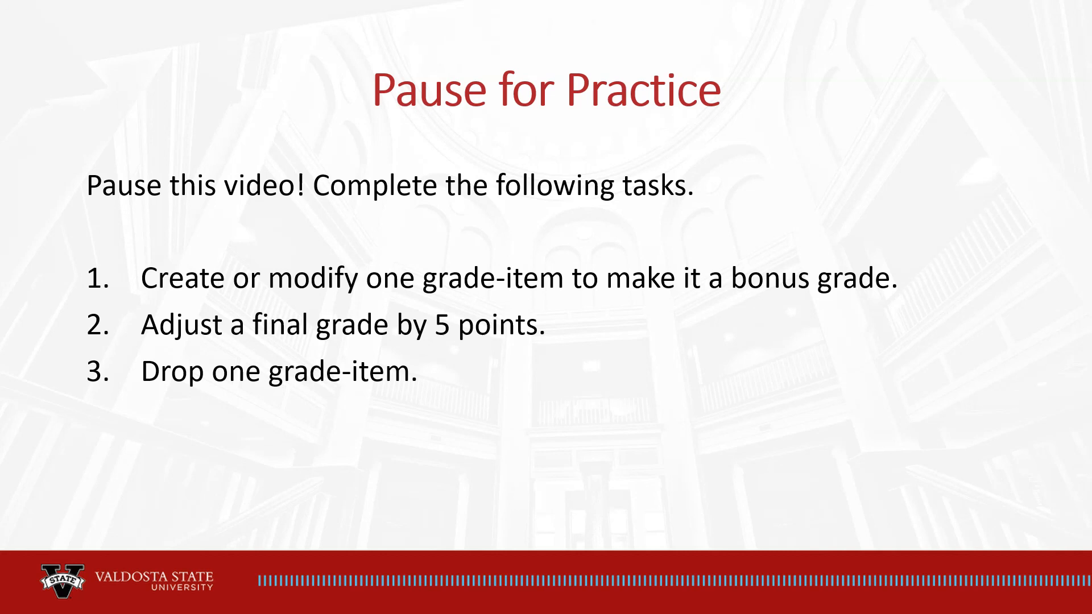
{"action": "key", "text": "Right"}
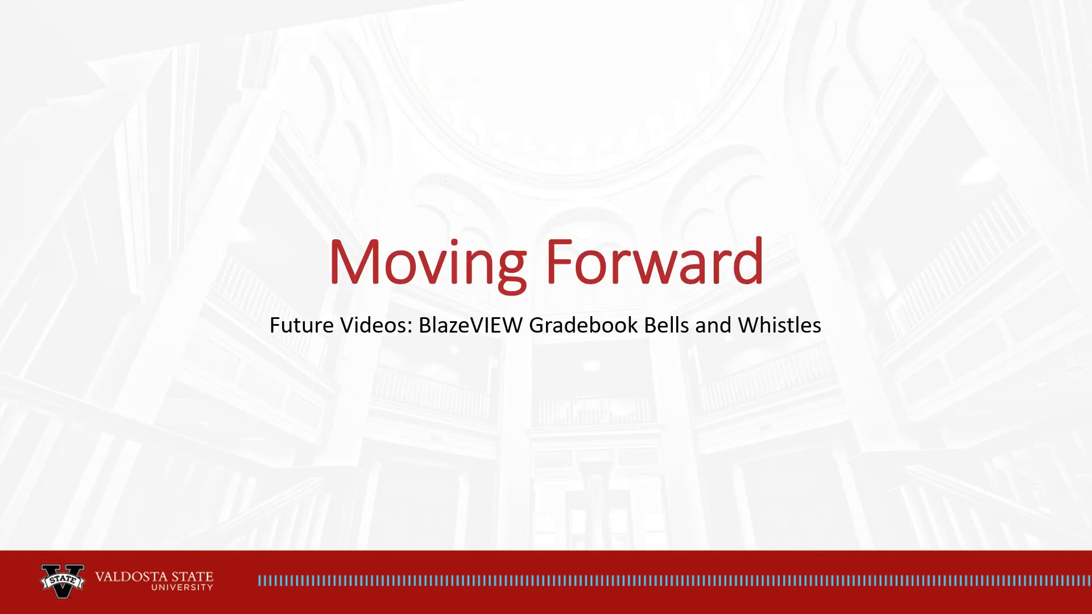